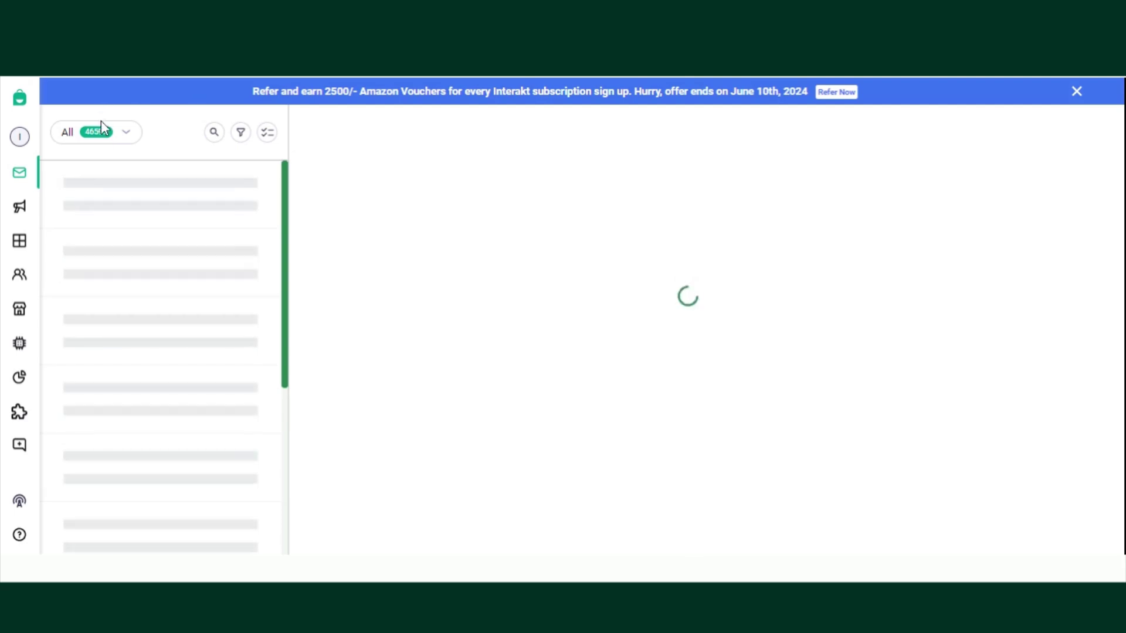
- Filter the inbox to Unassigned conversations, then to those assigned to you
{"action": "left_click", "coordinate": [126, 134]}
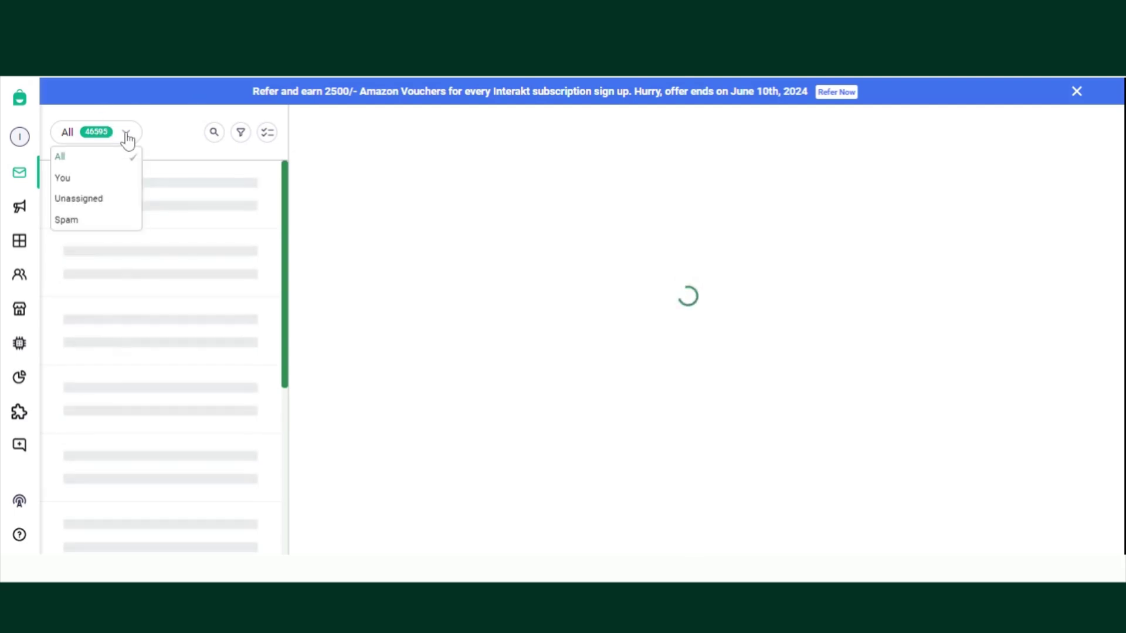
{"action": "left_click", "coordinate": [84, 199]}
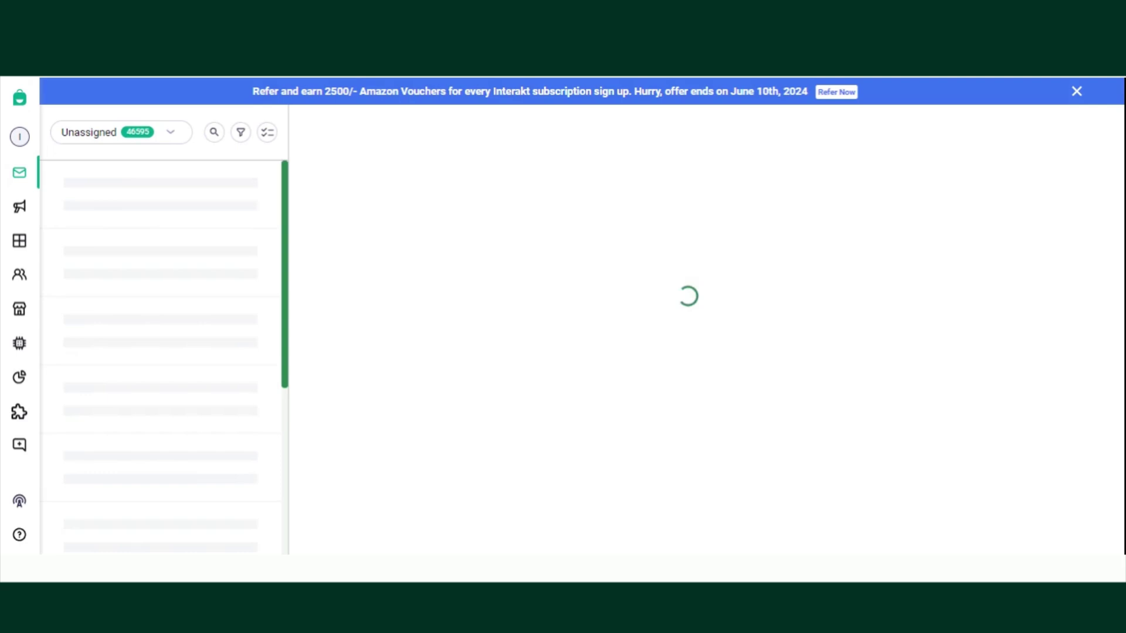
{"action": "left_click", "coordinate": [162, 141]}
{"action": "left_click", "coordinate": [118, 176]}
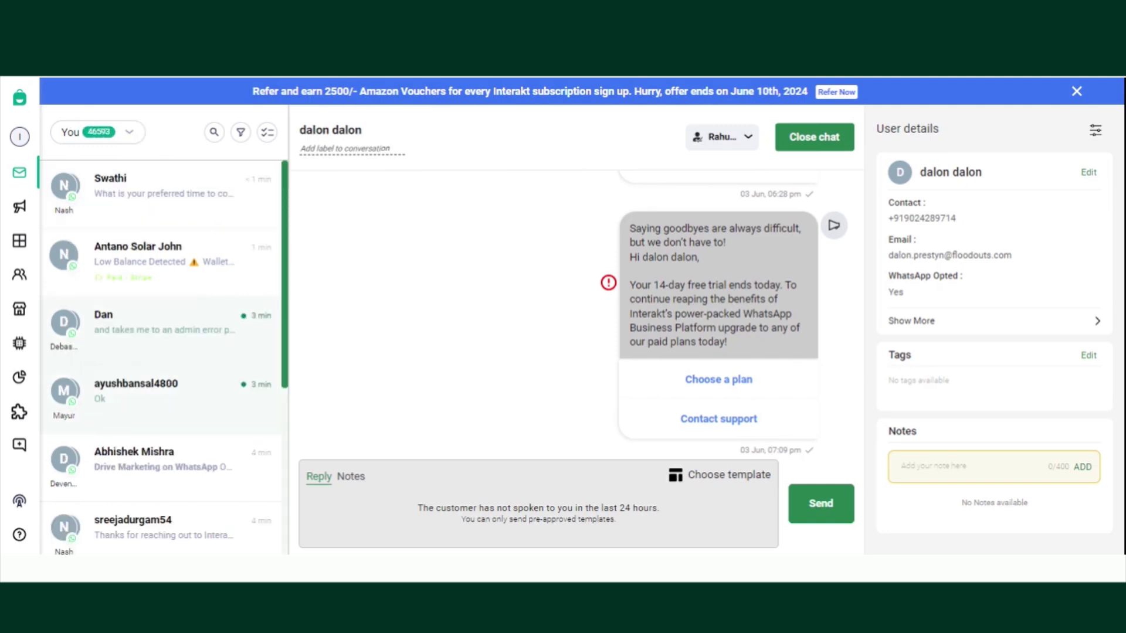
{"action": "mouse_move", "coordinate": [3, 328]}
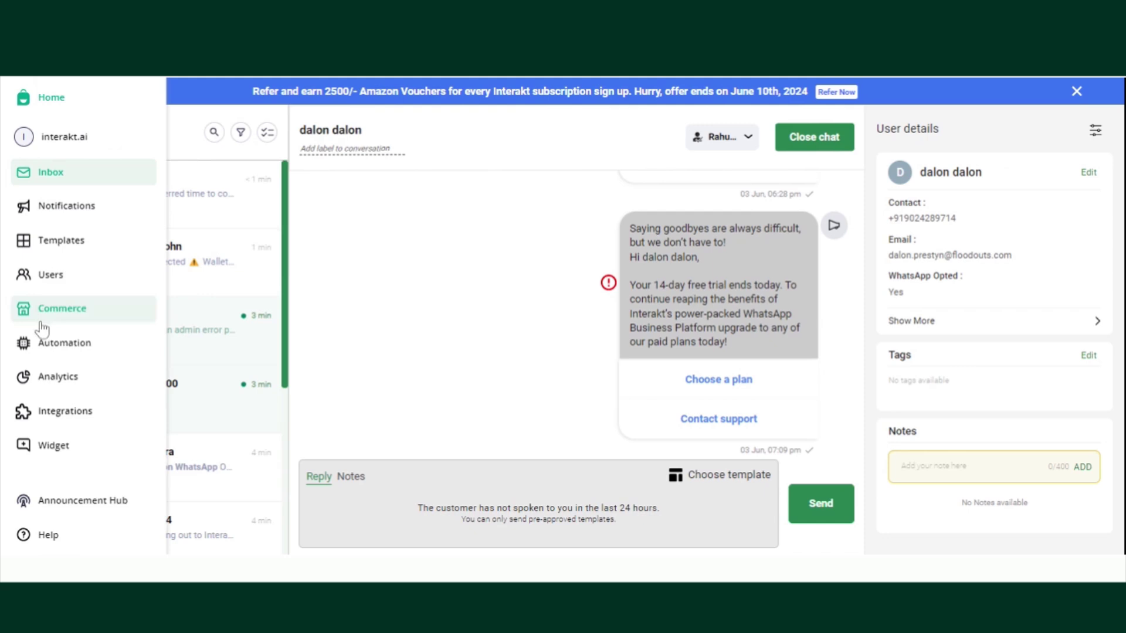
- Go to the Custom Auto Reply settings under Automation
{"action": "left_click", "coordinate": [44, 344]}
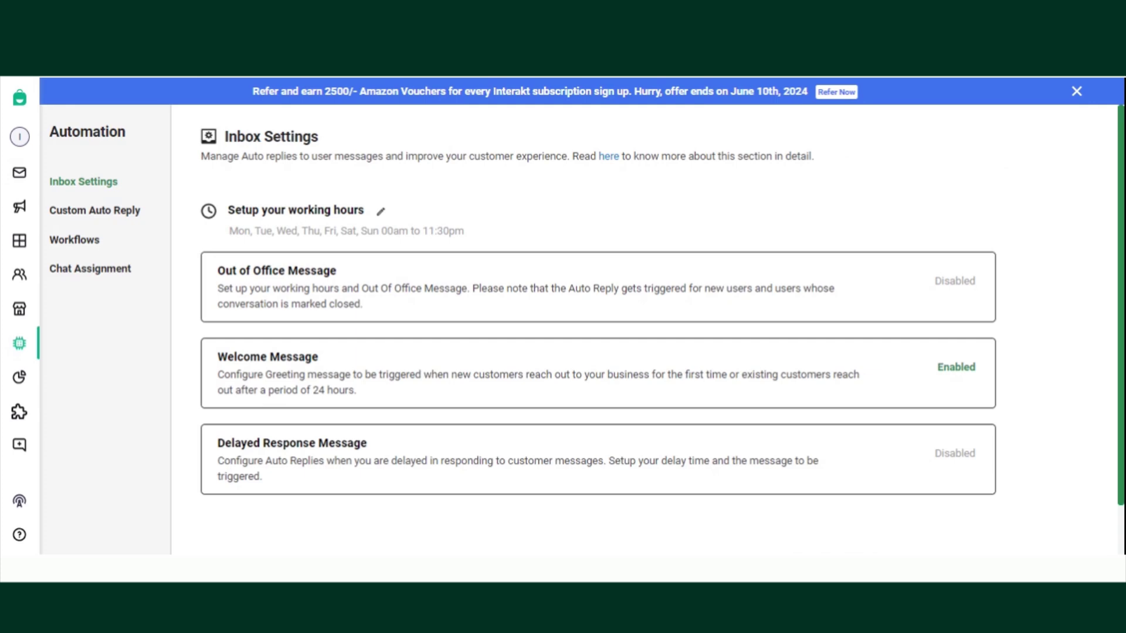
{"action": "left_click", "coordinate": [120, 211]}
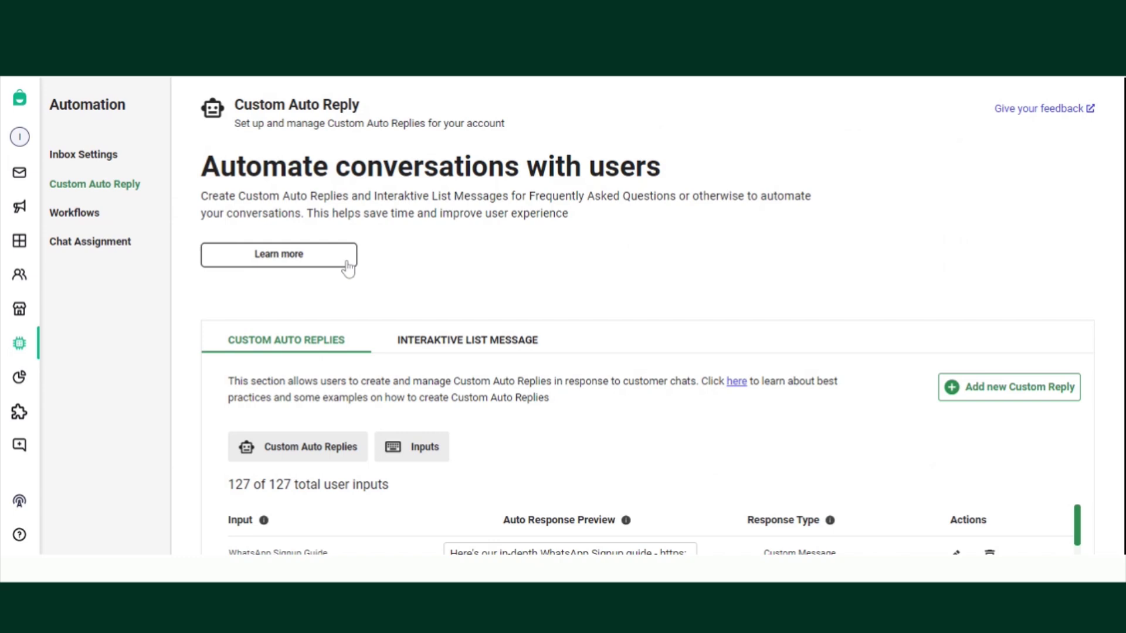
{"action": "scroll", "coordinate": [661, 380], "scroll_direction": "down", "scroll_amount": 4}
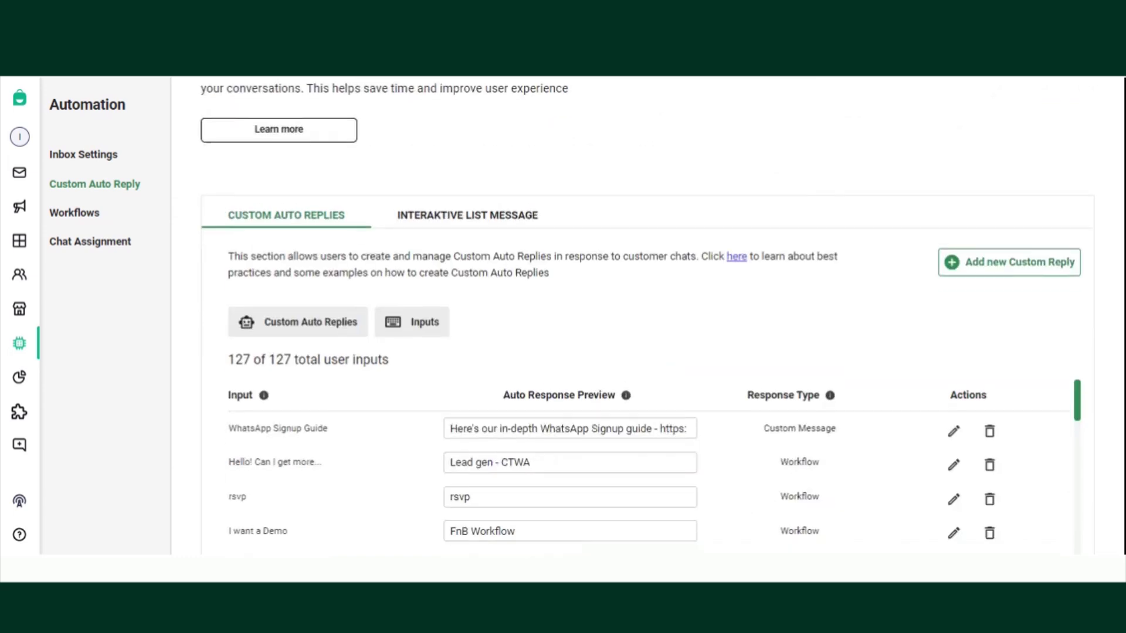
- Add and save a custom auto reply answering 'abc' to 'Hello I need more information'
{"action": "left_click", "coordinate": [983, 177]}
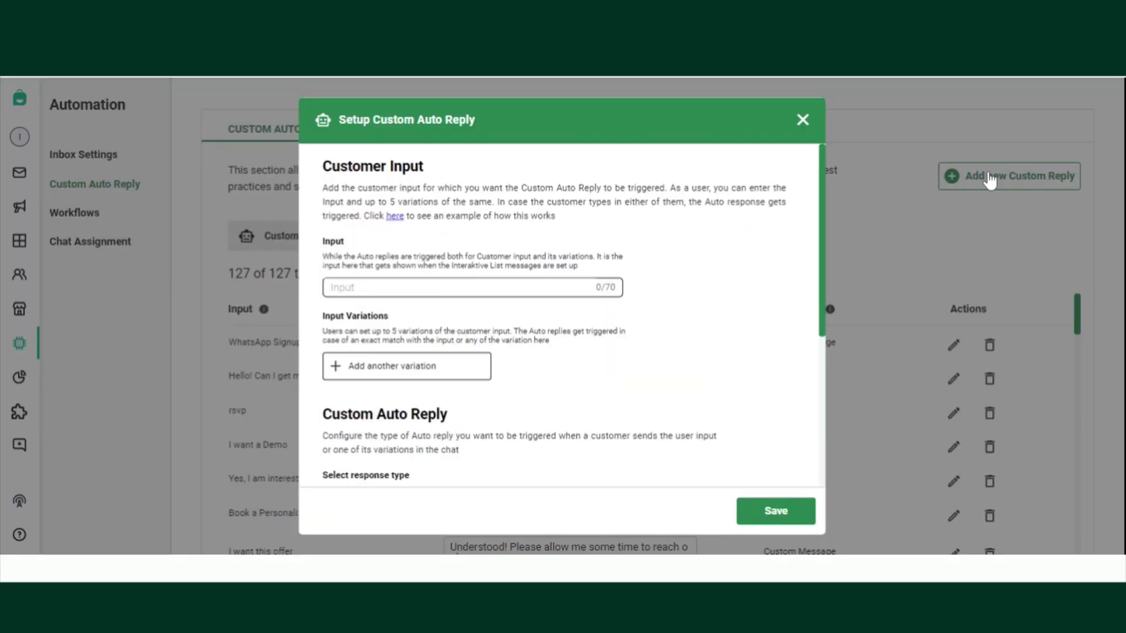
{"action": "left_click", "coordinate": [437, 287]}
{"action": "type", "text": "Hello I need mo"}
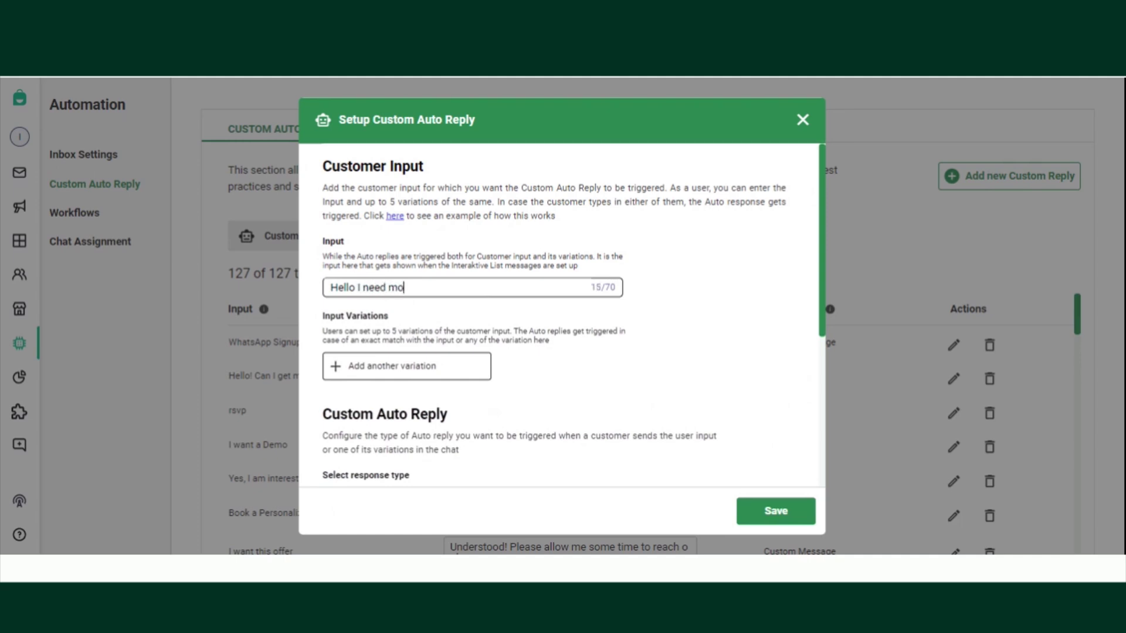
{"action": "type", "text": "re information"}
{"action": "scroll", "coordinate": [442, 352], "scroll_direction": "down", "scroll_amount": 2}
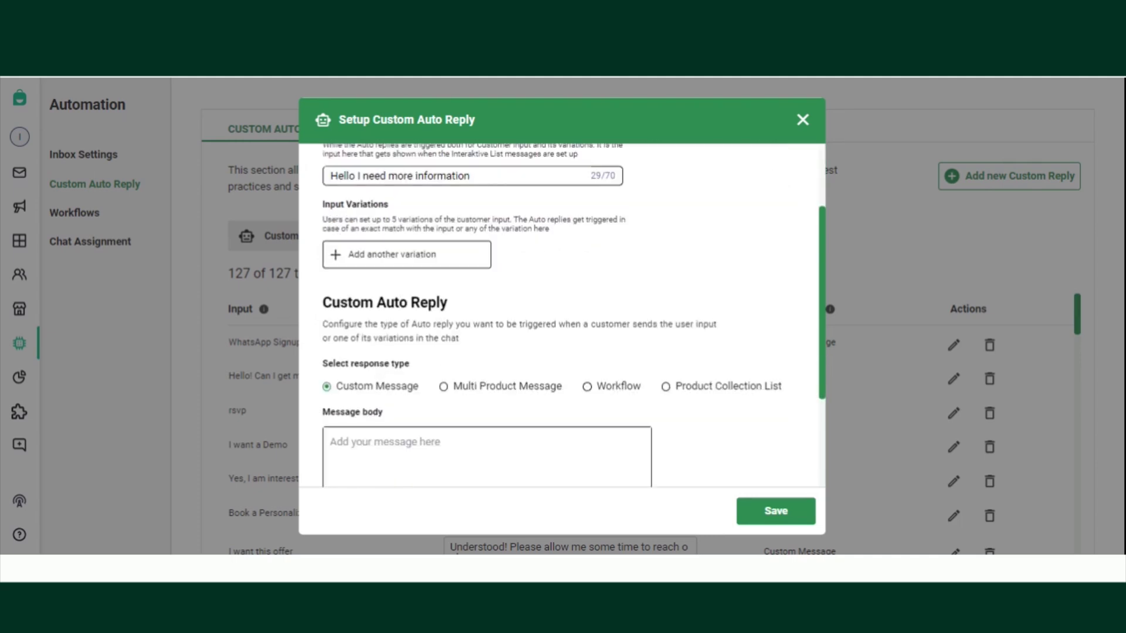
{"action": "left_click", "coordinate": [442, 433]}
{"action": "type", "text": "abc"}
{"action": "scroll", "coordinate": [522, 428], "scroll_direction": "up", "scroll_amount": 1}
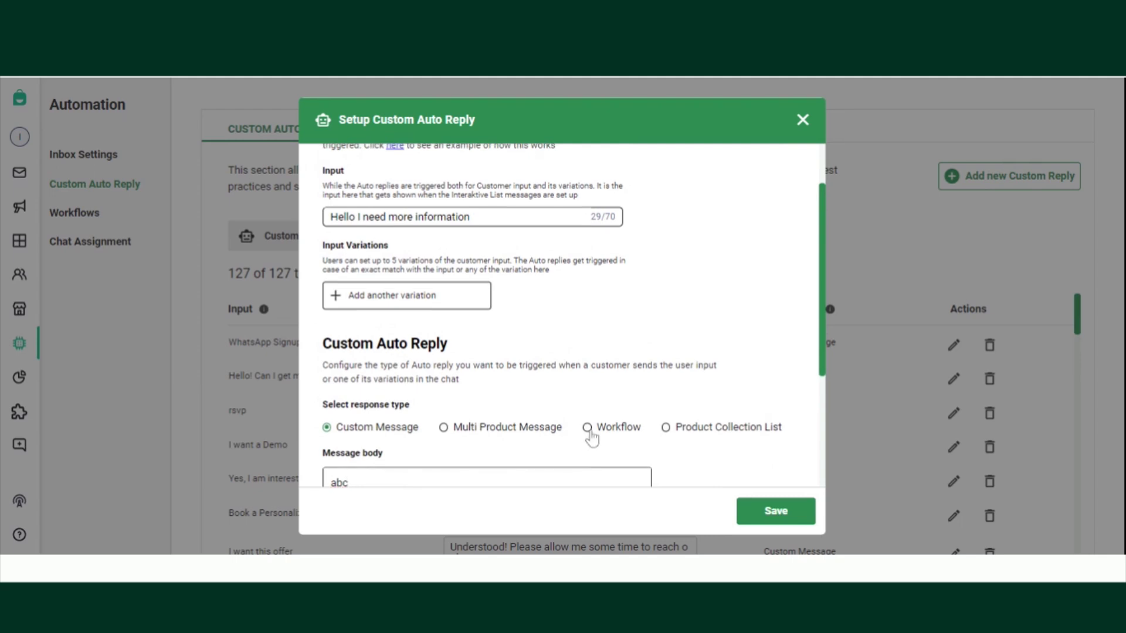
{"action": "left_click", "coordinate": [760, 513]}
{"action": "scroll", "coordinate": [505, 378], "scroll_direction": "down", "scroll_amount": 3}
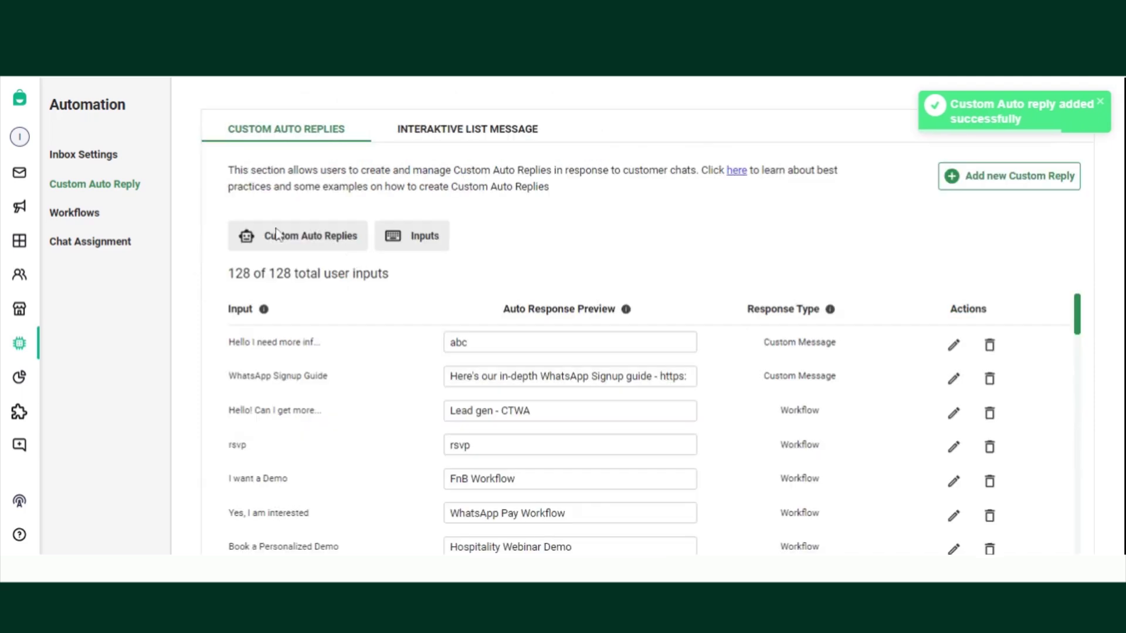
- From the Workflows list, create a new workflow and retitle it 'Hello i need information'
{"action": "left_click", "coordinate": [95, 214]}
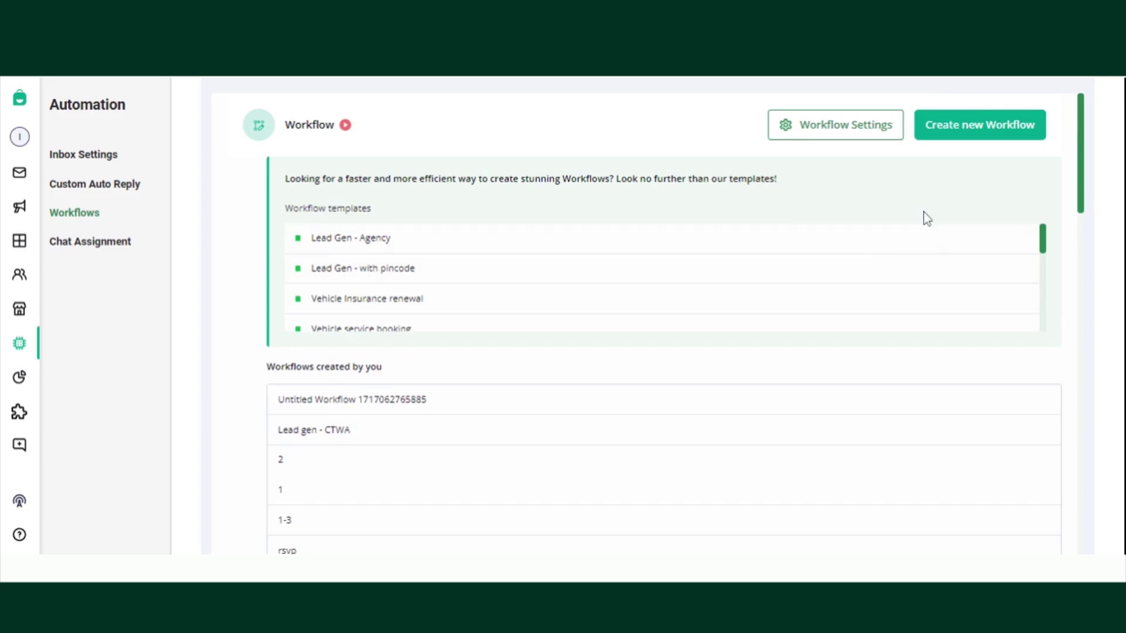
{"action": "left_click", "coordinate": [999, 125]}
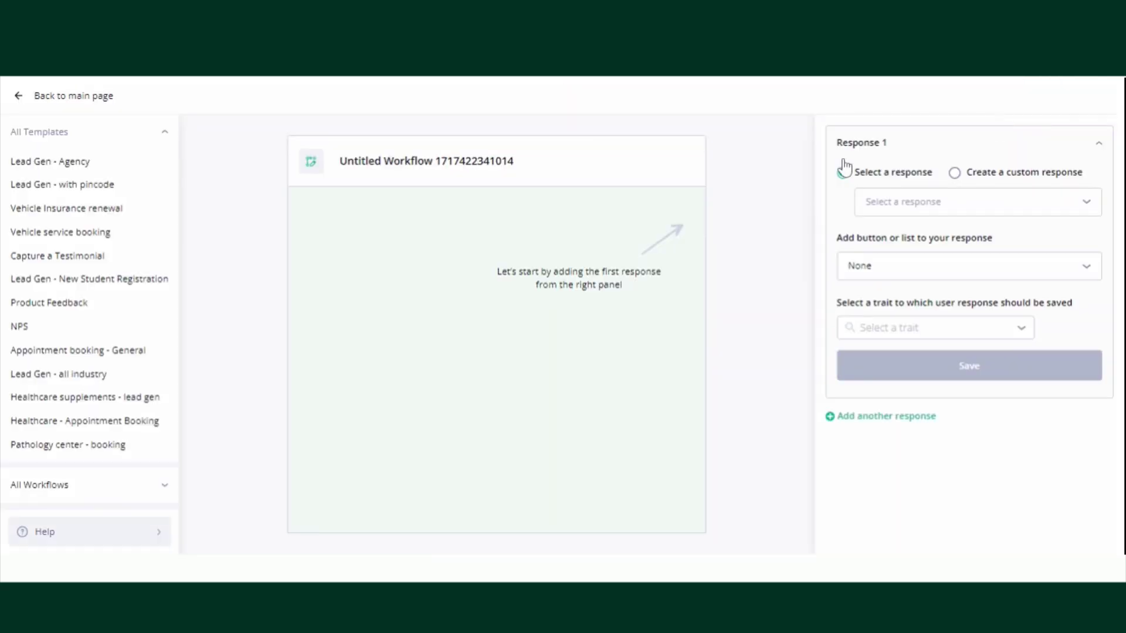
{"action": "left_click", "coordinate": [525, 170]}
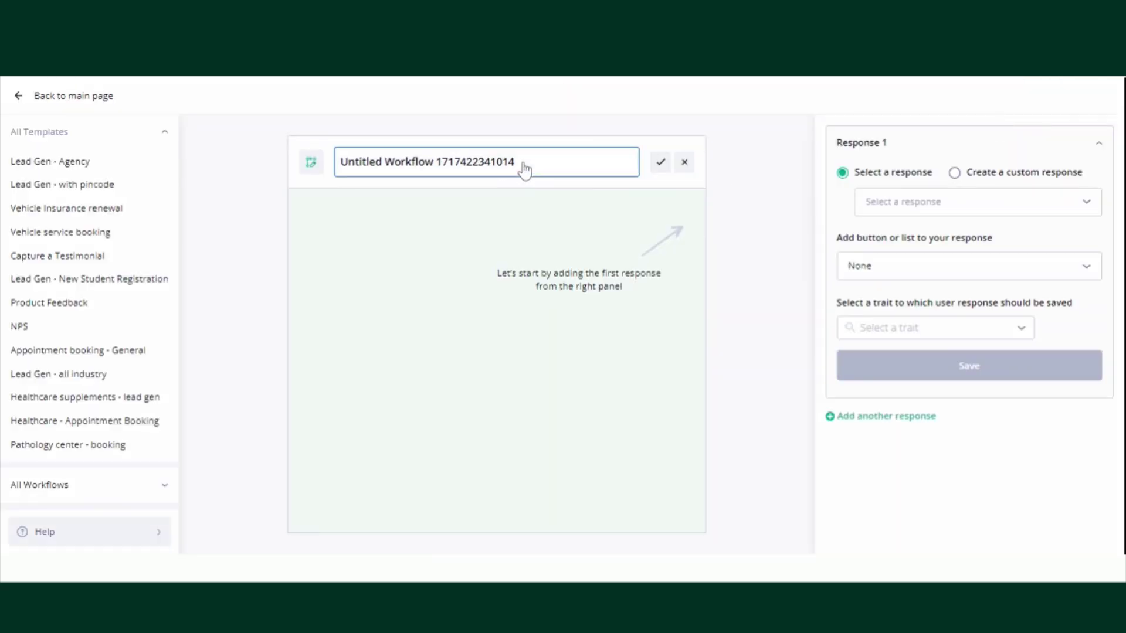
{"action": "left_click_drag", "start_coordinate": [515, 161], "coordinate": [340, 162]}
{"action": "type", "text": "Hell"}
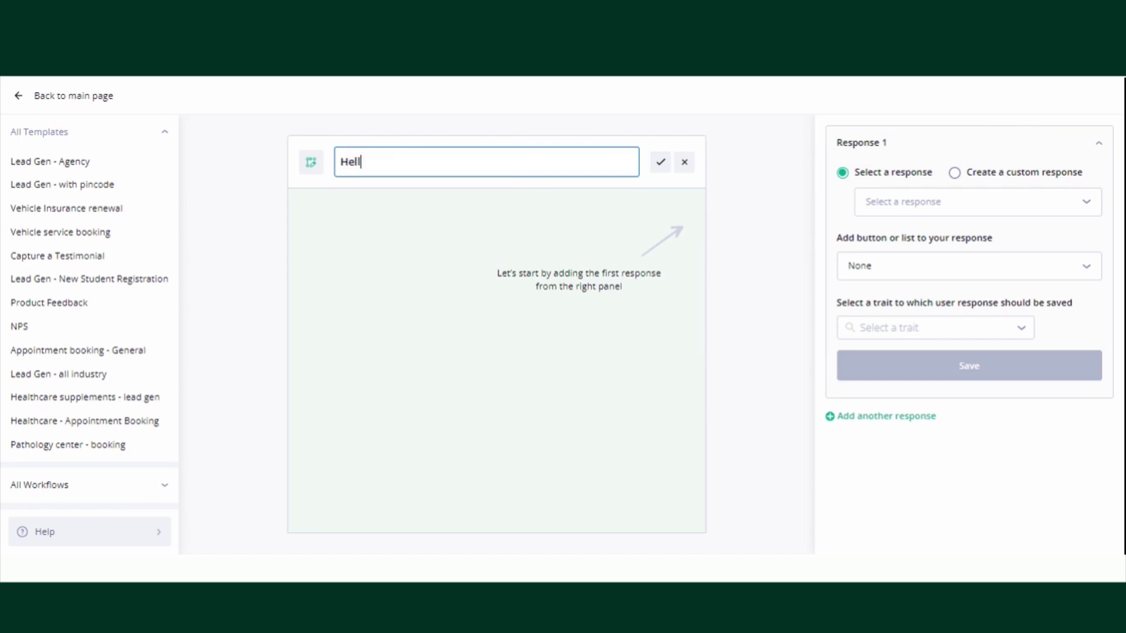
{"action": "type", "text": "o i need information"}
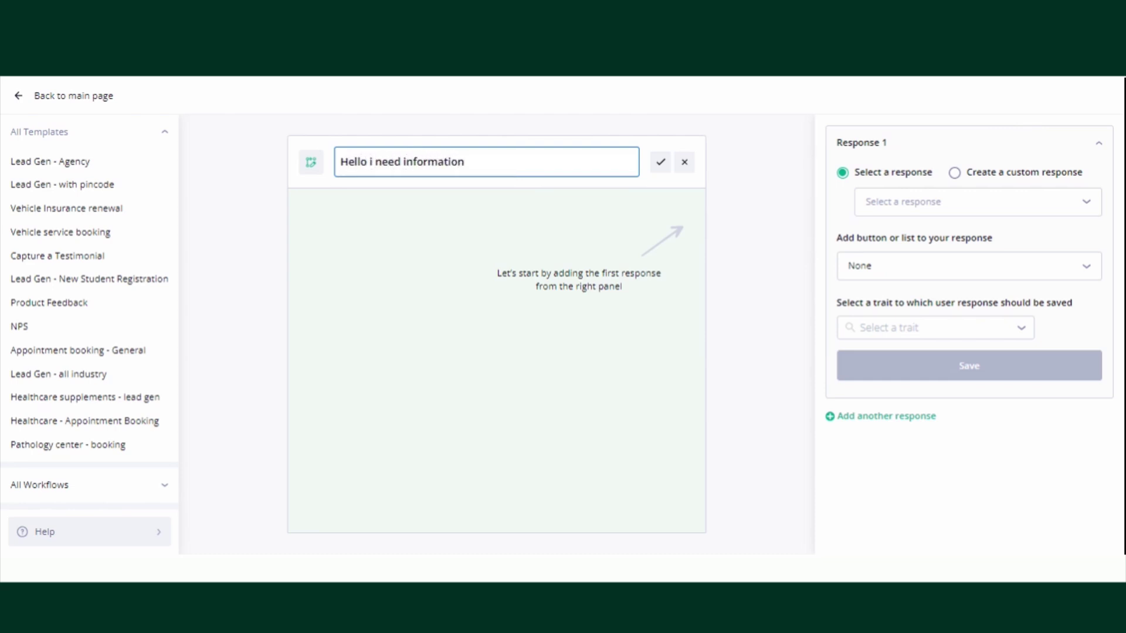
{"action": "left_click", "coordinate": [654, 170]}
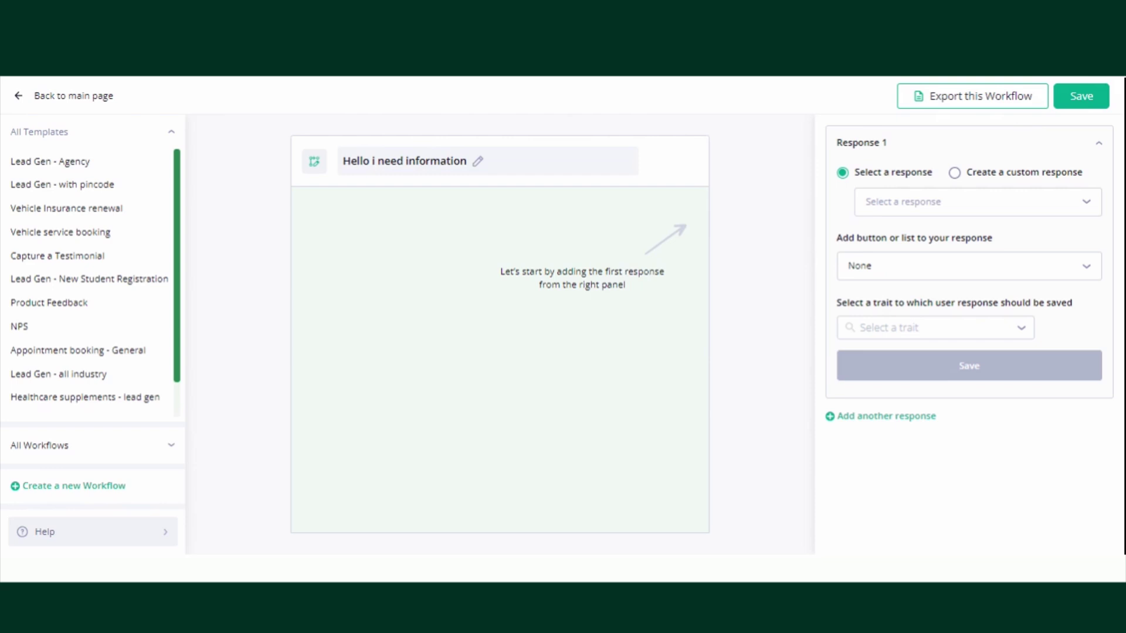
- Pick the preset 'What is your name?' for Response 1, store it in Name, and save
{"action": "left_click", "coordinate": [887, 201]}
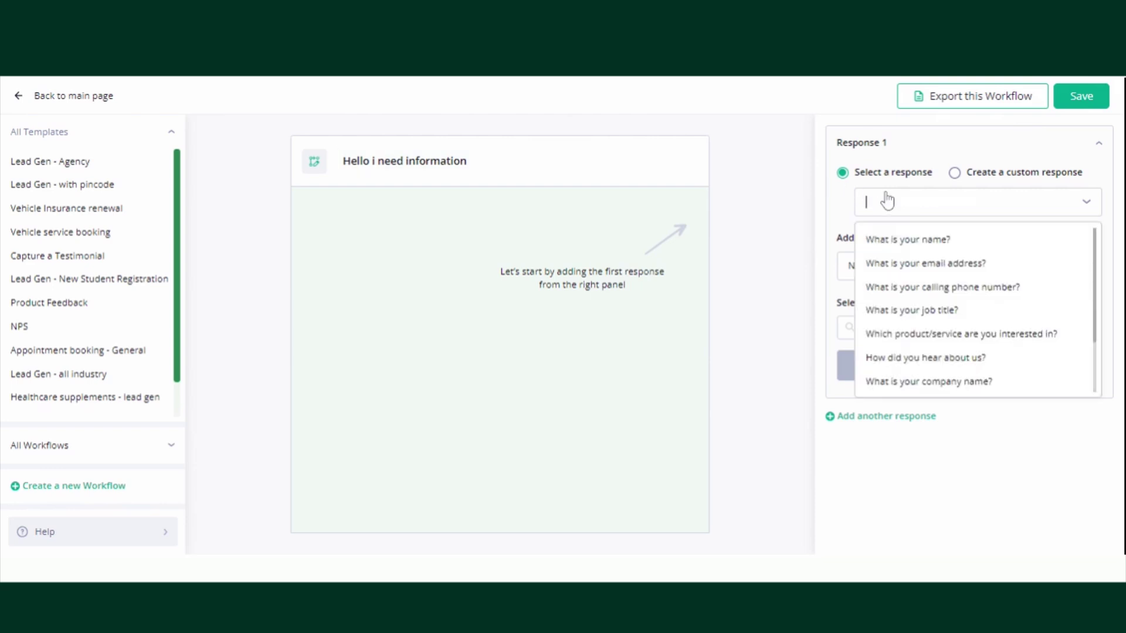
{"action": "left_click", "coordinate": [897, 240]}
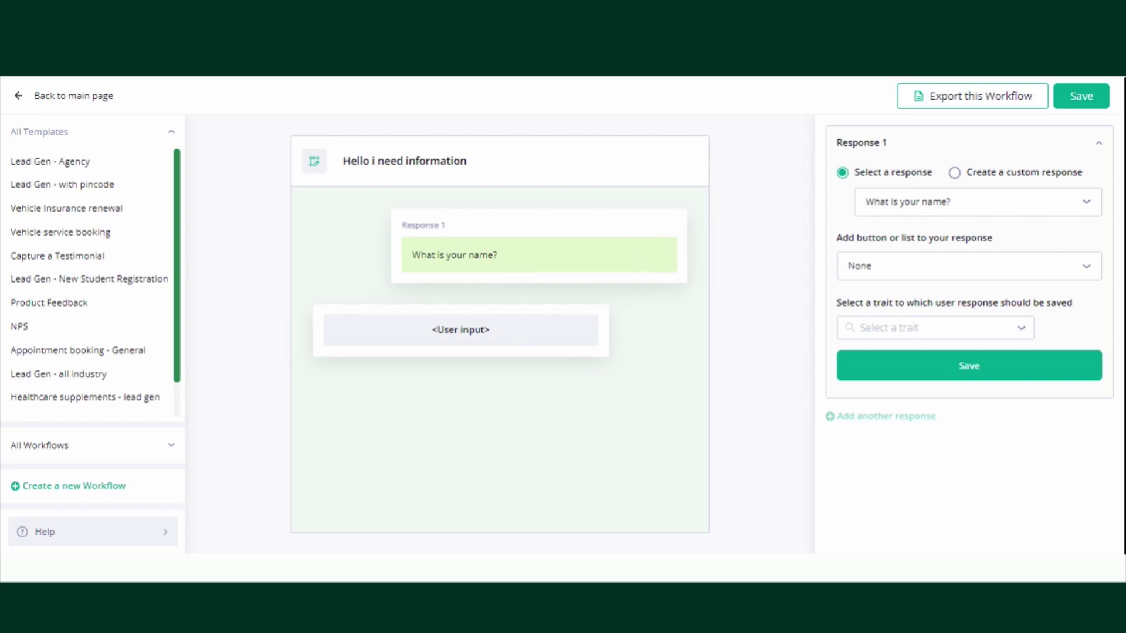
{"action": "left_click", "coordinate": [953, 330]}
{"action": "left_click", "coordinate": [879, 187]}
{"action": "left_click", "coordinate": [922, 369]}
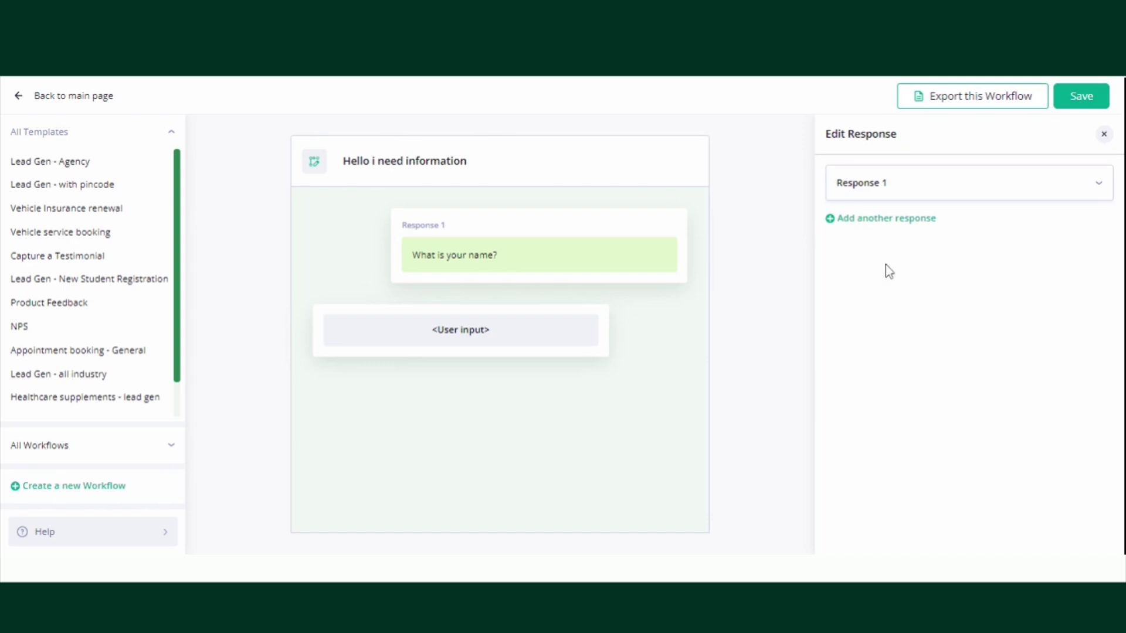
- Add Response 2 with preset 'What is your email address?' stored in the Email trait, and save
{"action": "left_click", "coordinate": [886, 218]}
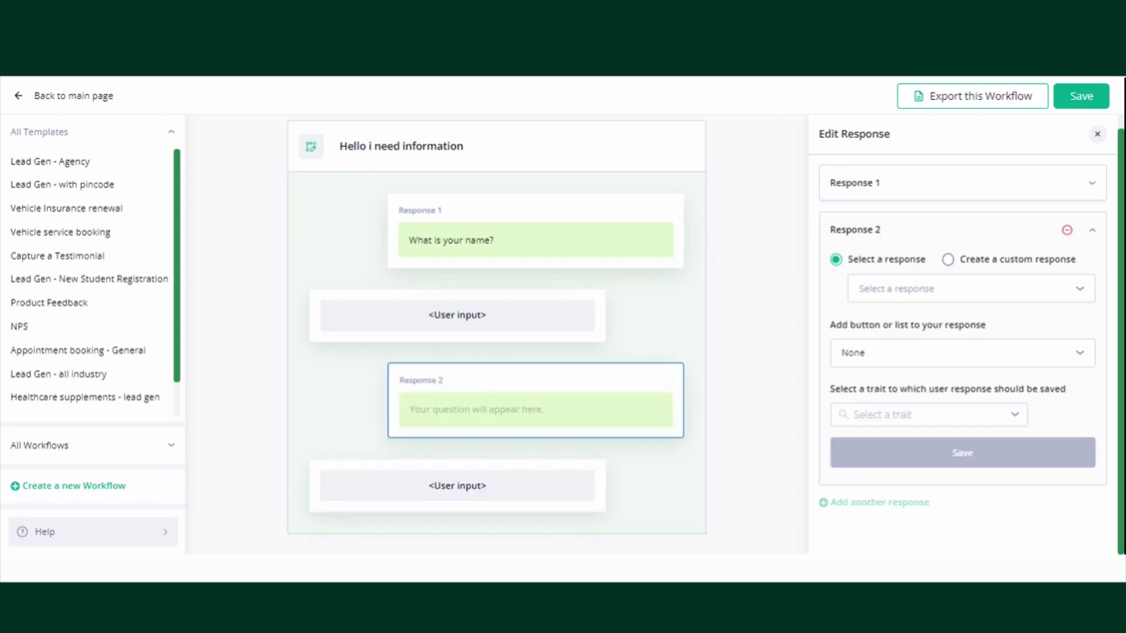
{"action": "left_click", "coordinate": [919, 290]}
{"action": "left_click", "coordinate": [905, 350]}
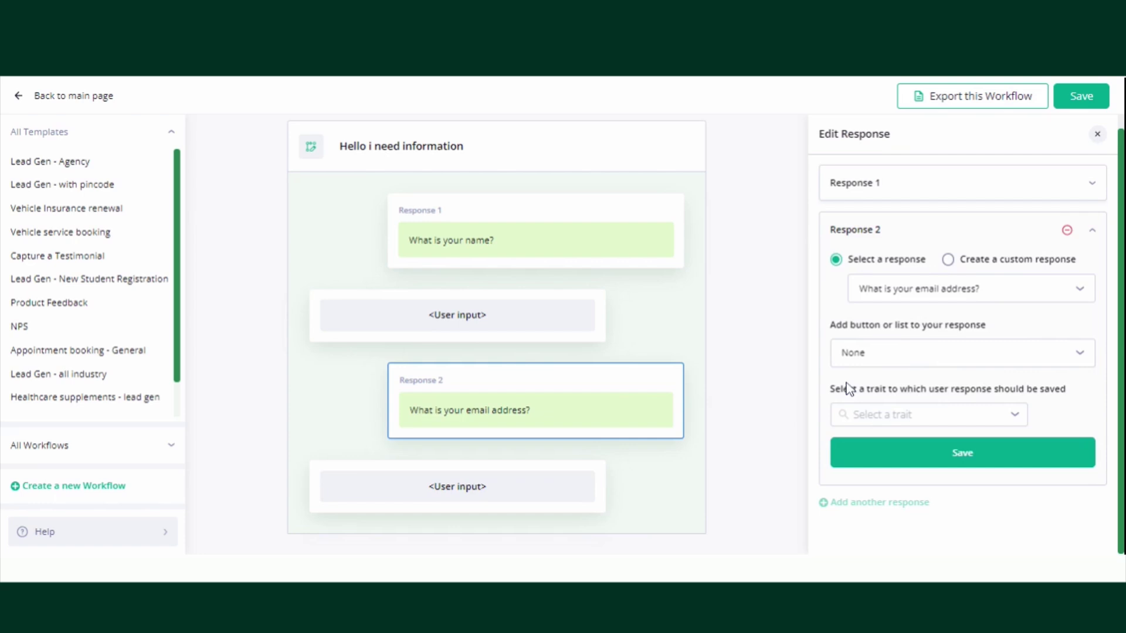
{"action": "left_click", "coordinate": [862, 416]}
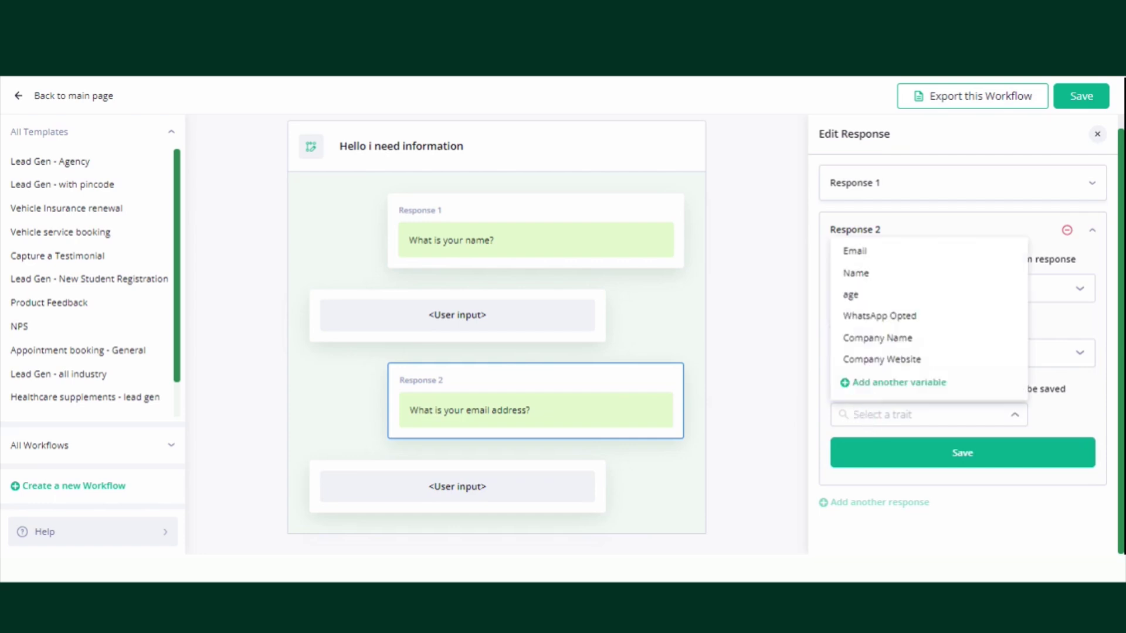
{"action": "left_click", "coordinate": [873, 259]}
{"action": "left_click", "coordinate": [876, 462]}
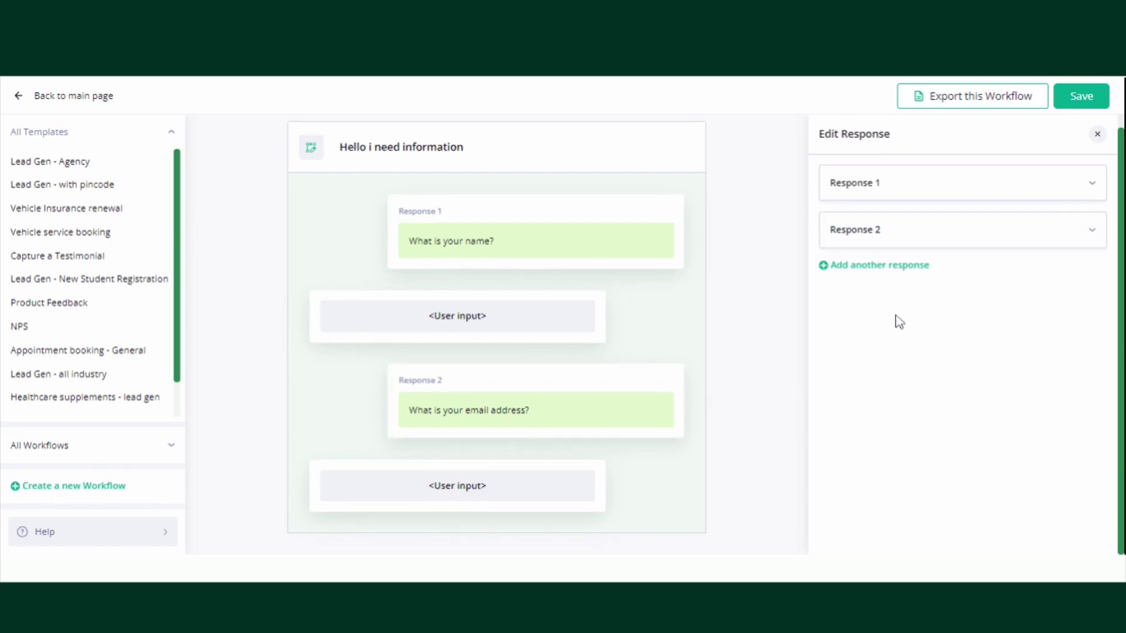
- Add Response 3 as a custom question reading 'Please choose the product from the list'
{"action": "left_click", "coordinate": [879, 265]}
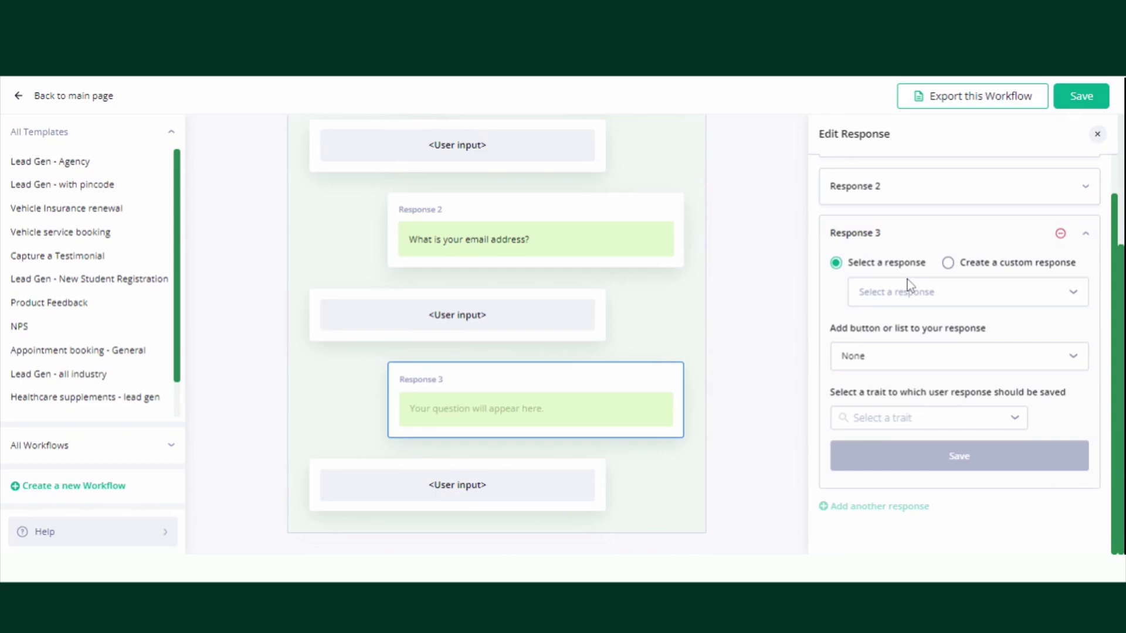
{"action": "left_click", "coordinate": [948, 263]}
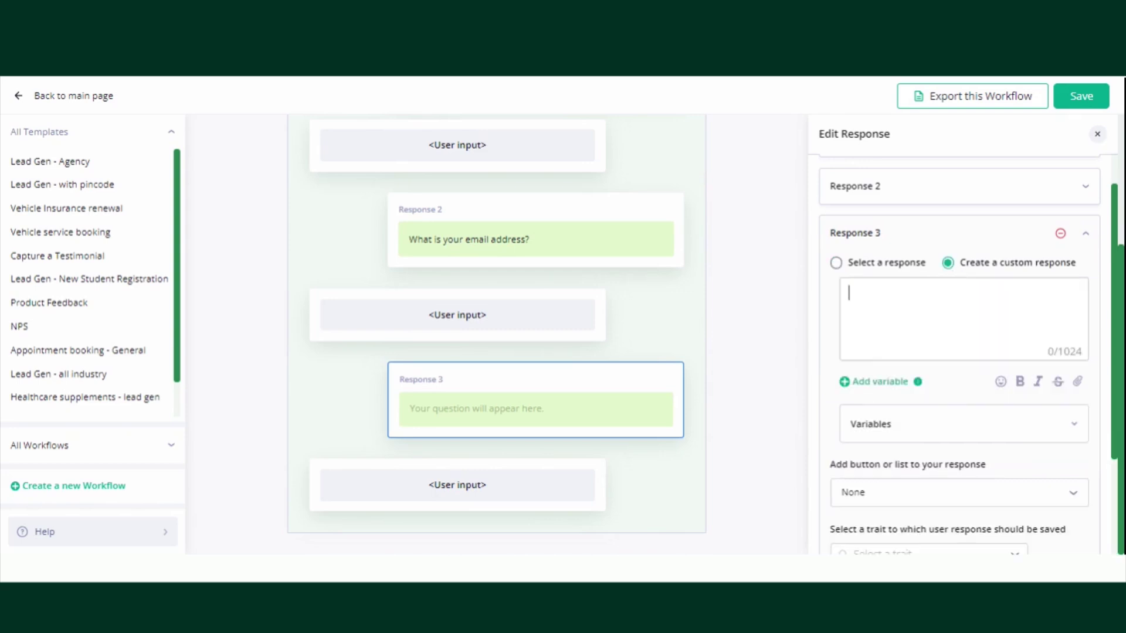
{"action": "type", "text": "Please choose the product from the list"}
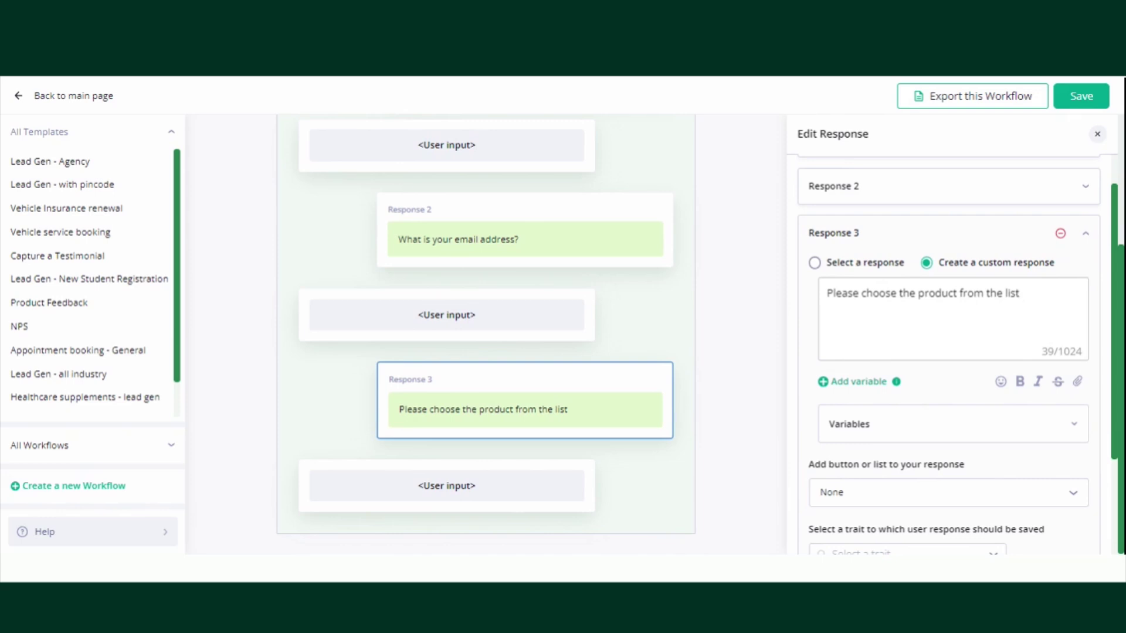
{"action": "scroll", "coordinate": [948, 352], "scroll_direction": "down", "scroll_amount": 2}
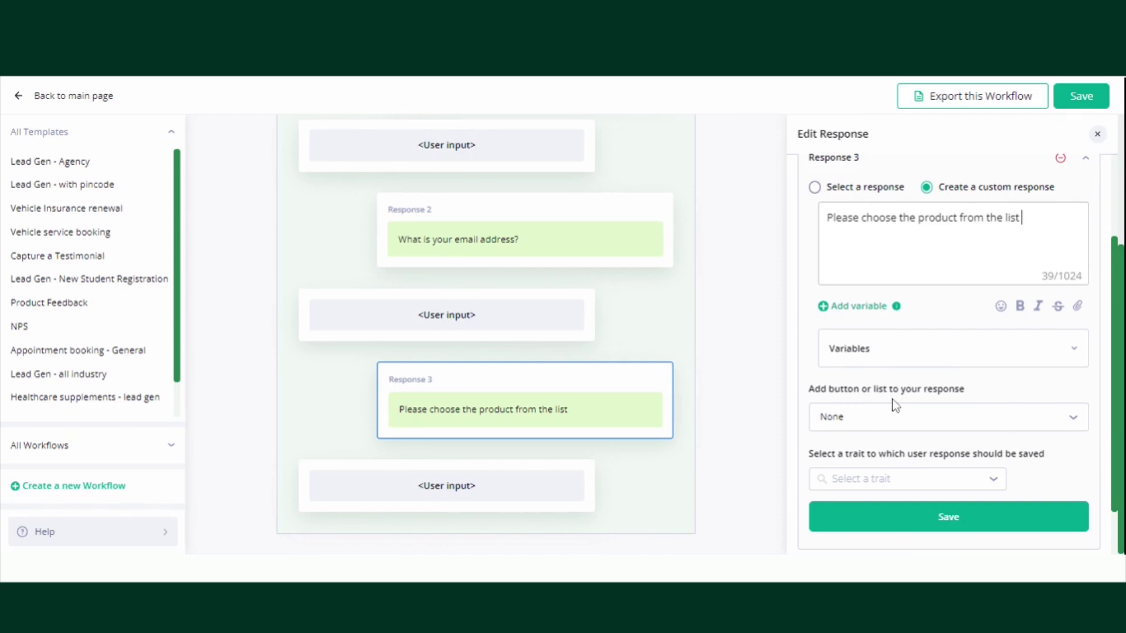
- Attach the Ratings list to Response 3 and save the response
{"action": "scroll", "coordinate": [879, 411], "scroll_direction": "up", "scroll_amount": 1}
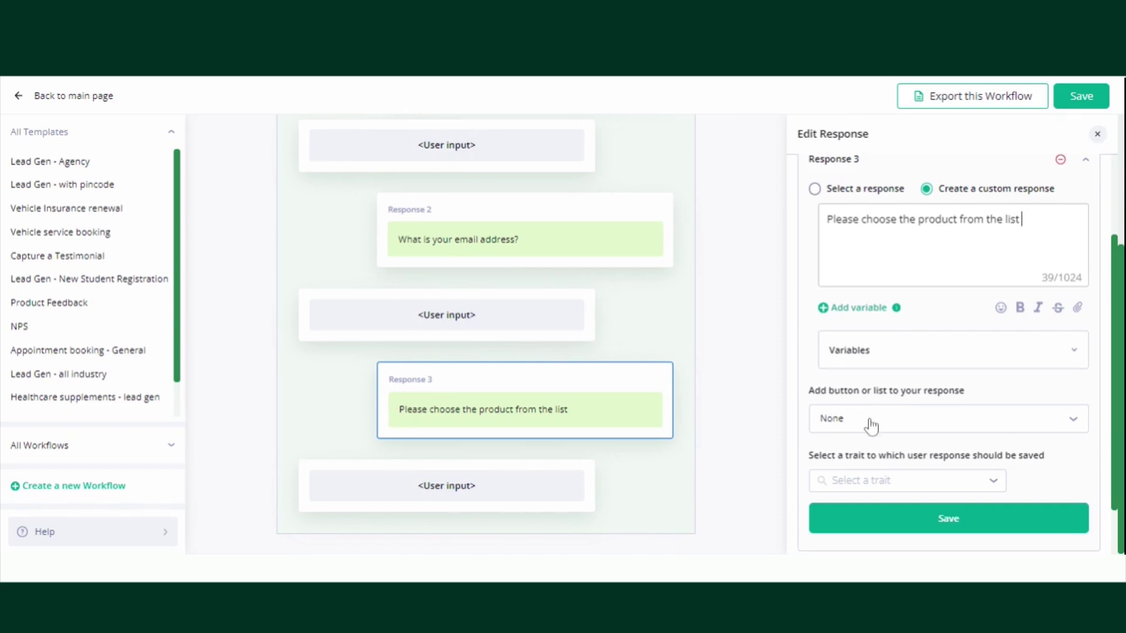
{"action": "left_click", "coordinate": [871, 426]}
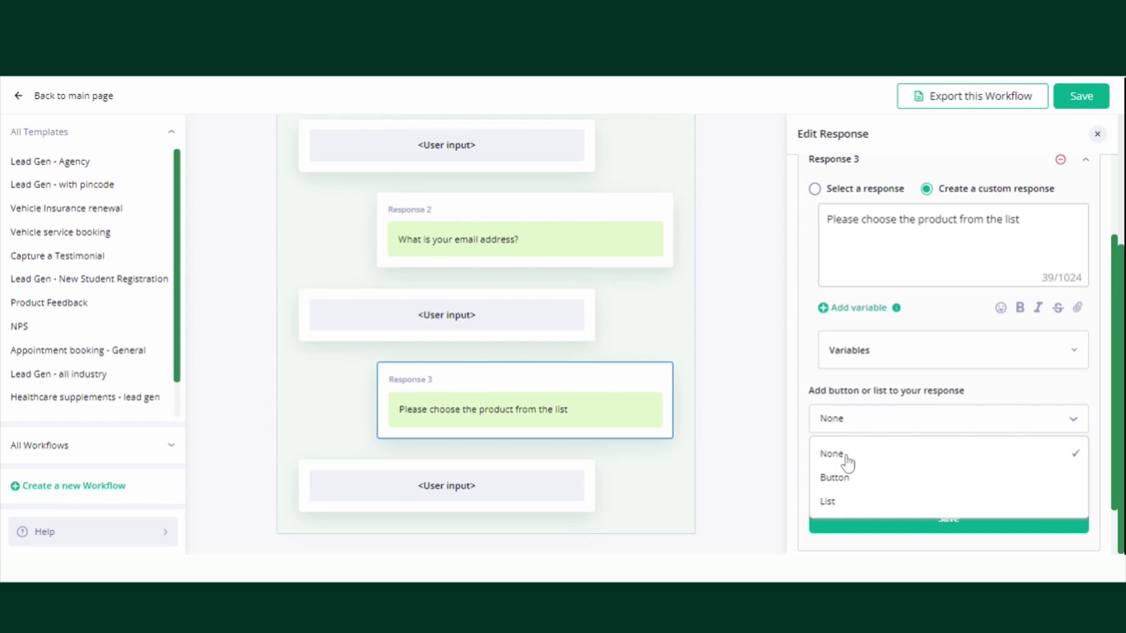
{"action": "scroll", "coordinate": [846, 463], "scroll_direction": "down", "scroll_amount": 1}
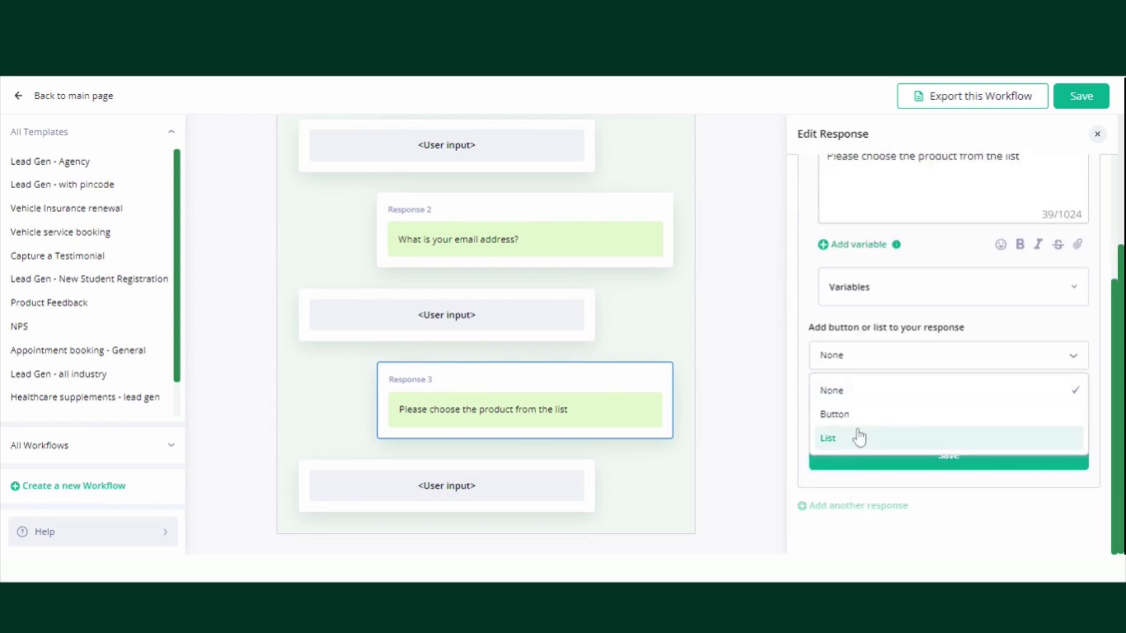
{"action": "left_click", "coordinate": [859, 437]}
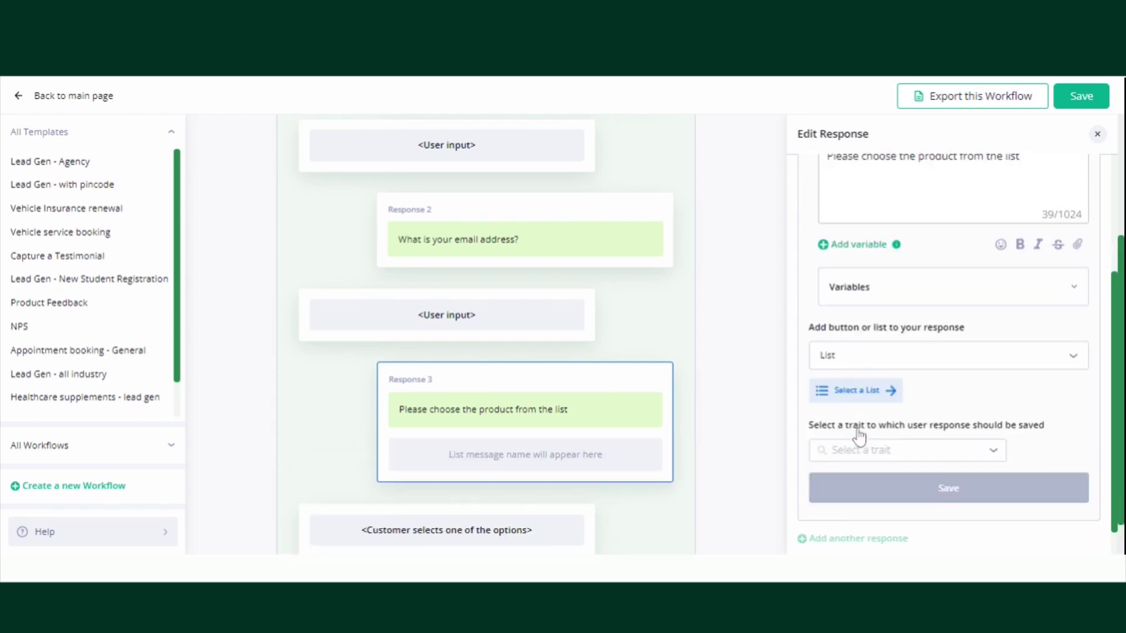
{"action": "left_click", "coordinate": [874, 395]}
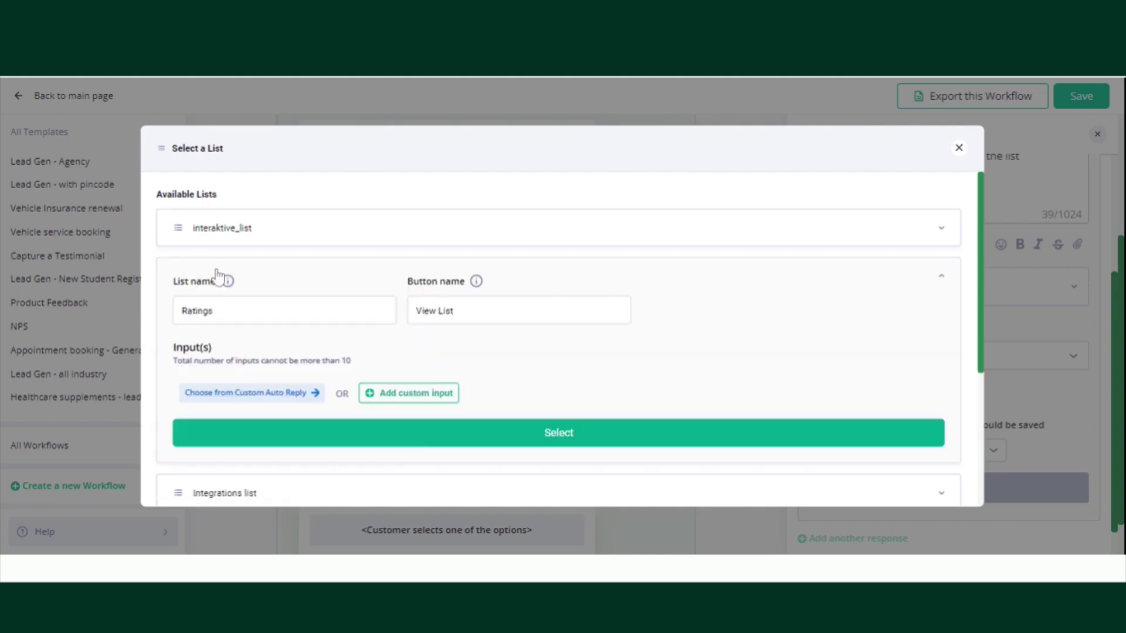
{"action": "left_click", "coordinate": [420, 442]}
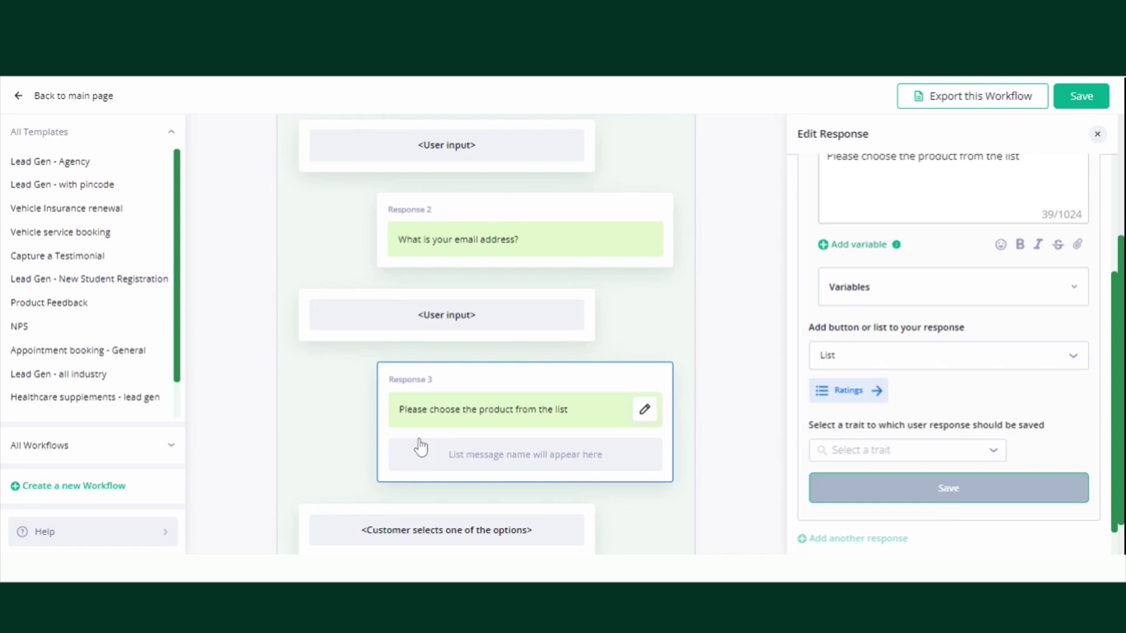
{"action": "left_click", "coordinate": [886, 496]}
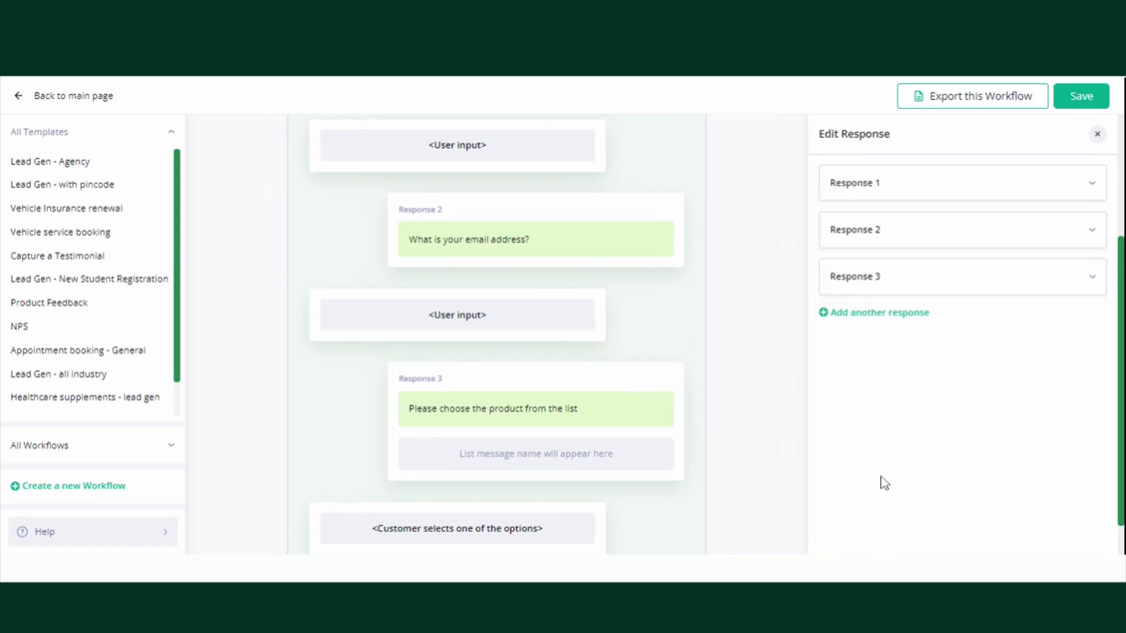
- Add custom Response 4 asking 'Please select Yes or No for your availability', correcting the misspelling
{"action": "left_click", "coordinate": [821, 314]}
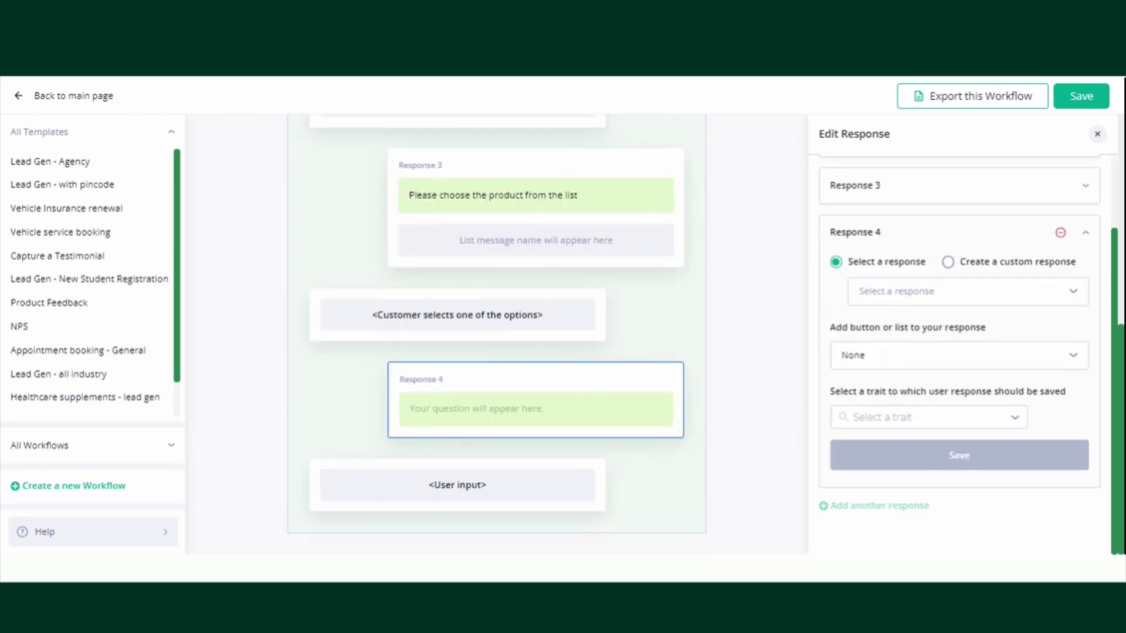
{"action": "left_click", "coordinate": [947, 262]}
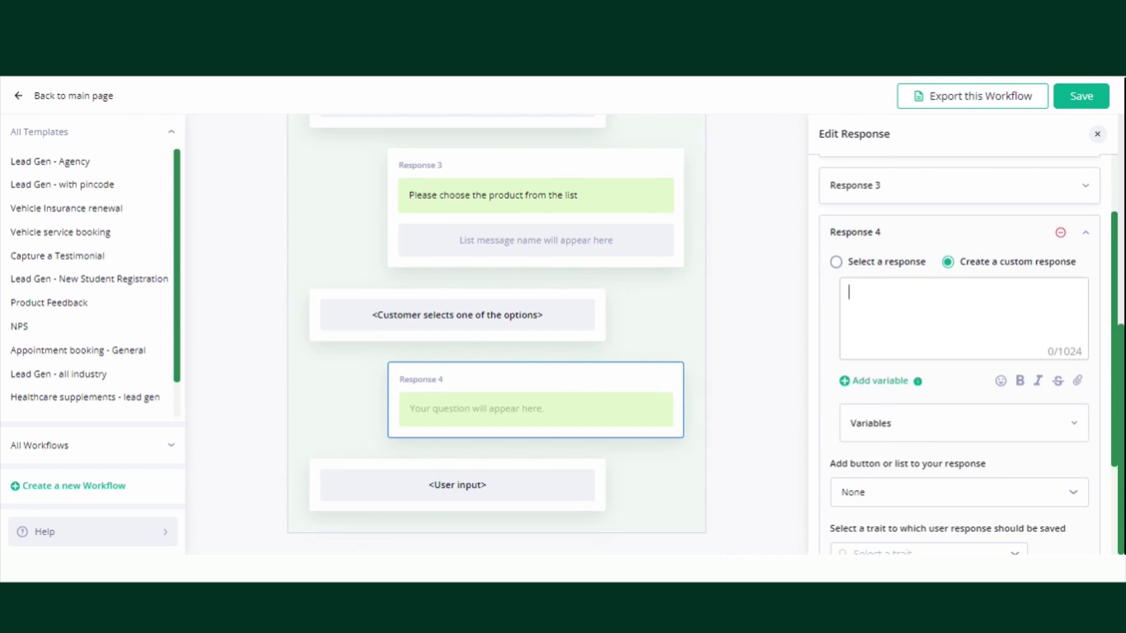
{"action": "type", "text": "Please select Yes or No for your availibilty"}
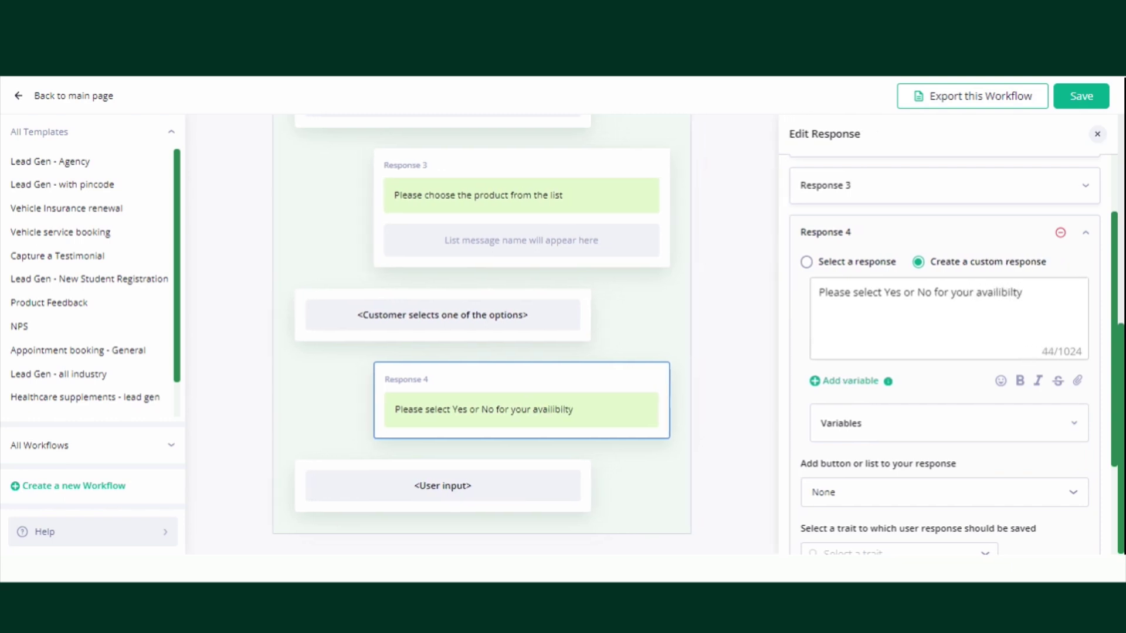
{"action": "double_click", "coordinate": [1005, 297]}
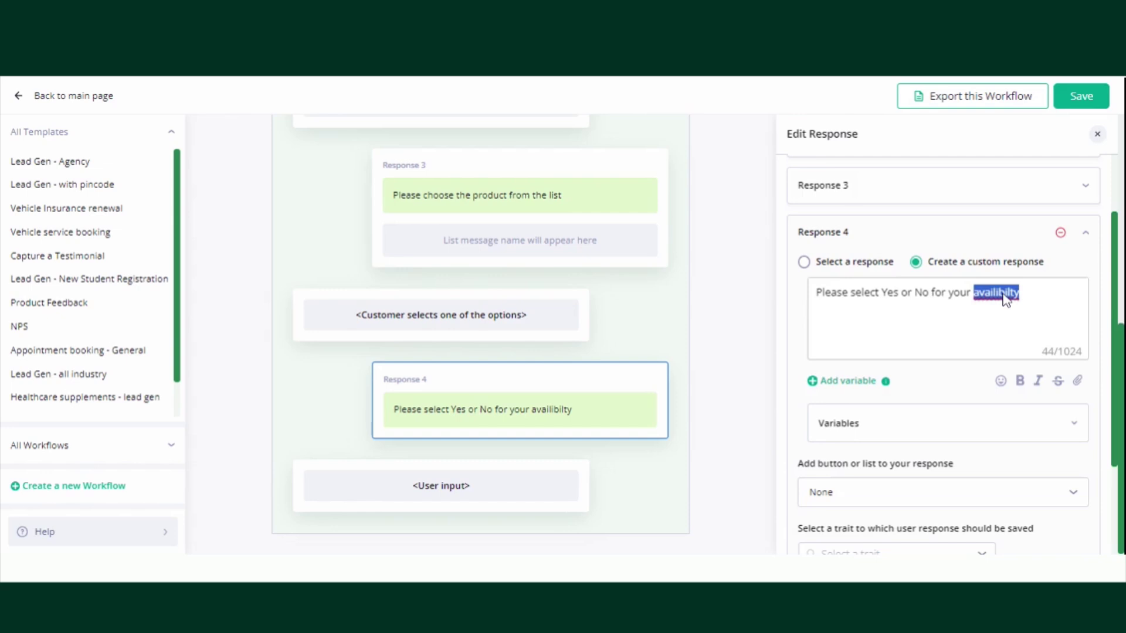
{"action": "type", "text": "availability"}
{"action": "scroll", "coordinate": [862, 394], "scroll_direction": "down", "scroll_amount": 2}
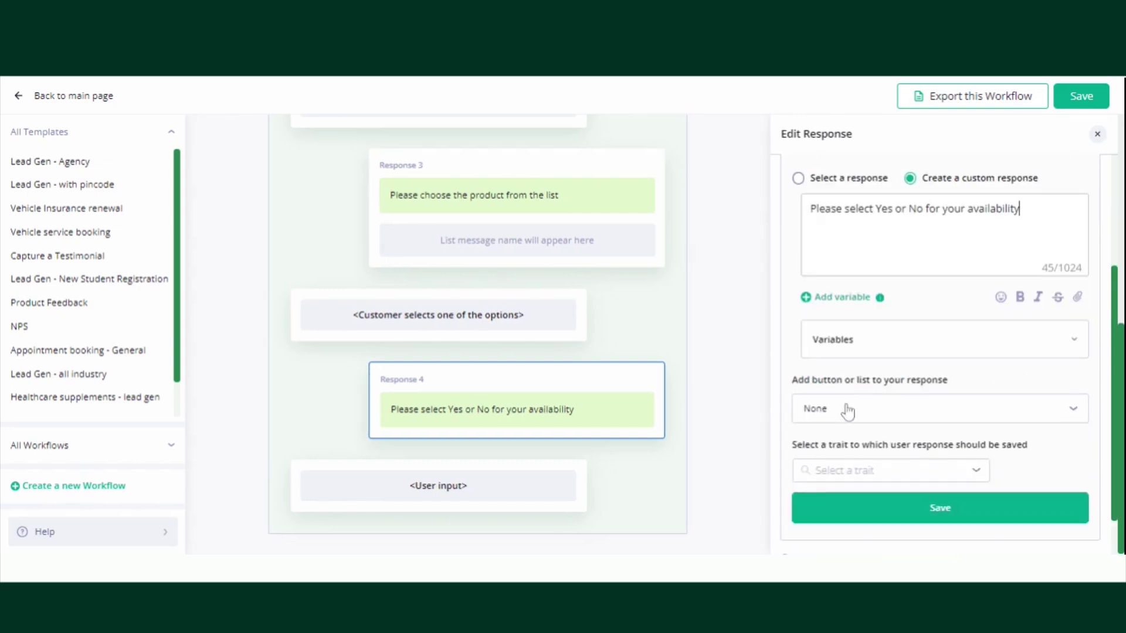
{"action": "left_click", "coordinate": [842, 410]}
- Give Response 4 two reply buttons, Yes and No, and save it
{"action": "left_click", "coordinate": [833, 467]}
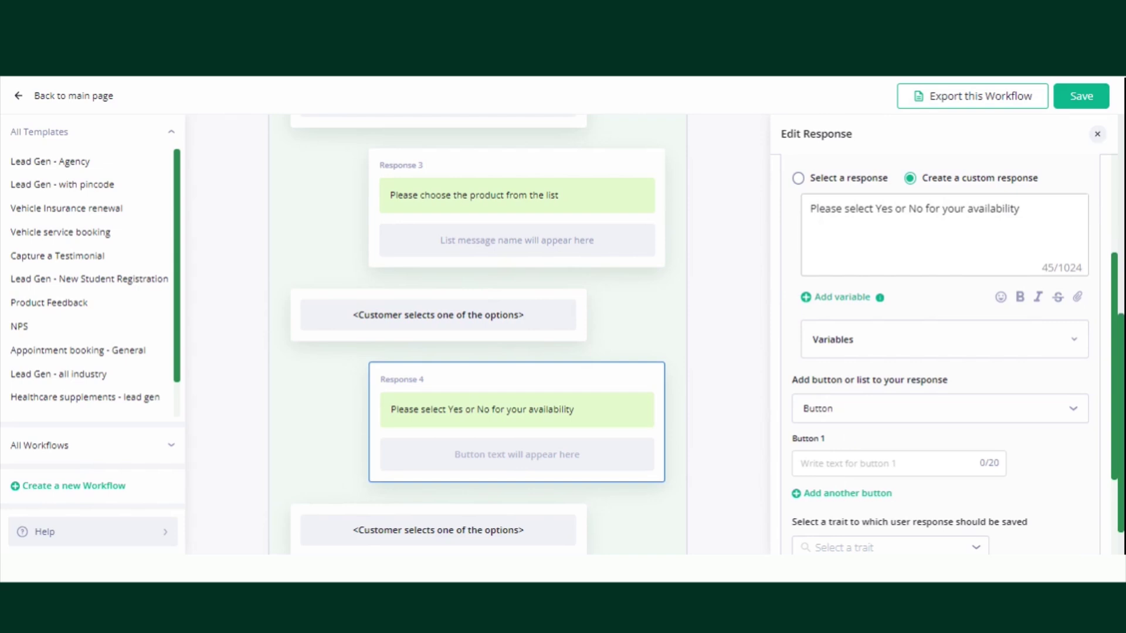
{"action": "scroll", "coordinate": [856, 407], "scroll_direction": "down", "scroll_amount": 2}
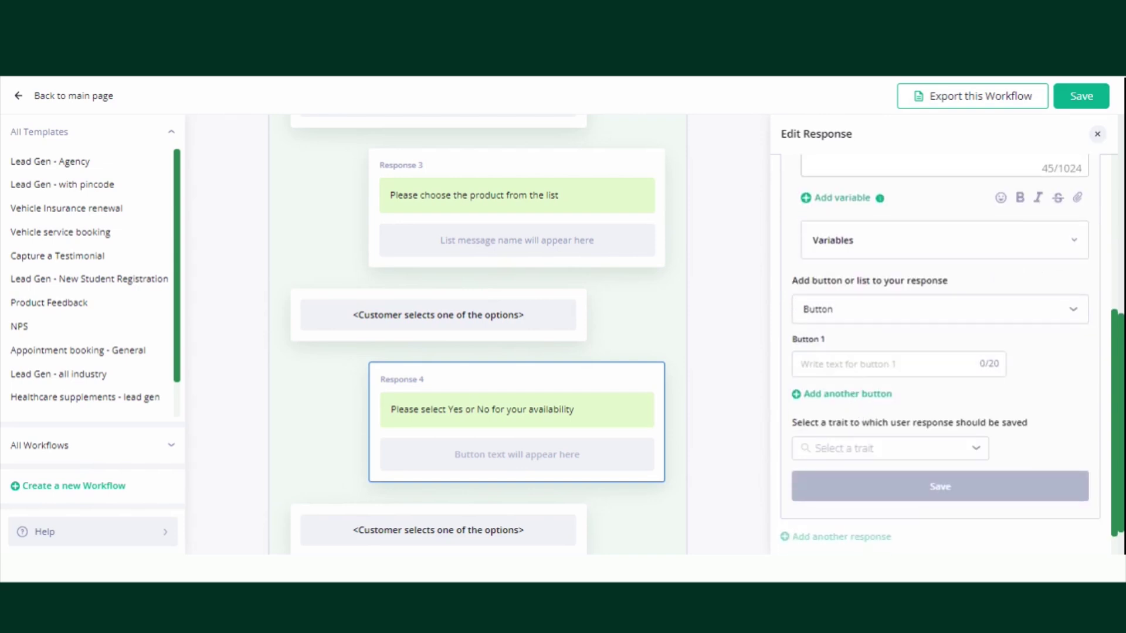
{"action": "left_click", "coordinate": [860, 364]}
{"action": "type", "text": "Yes"}
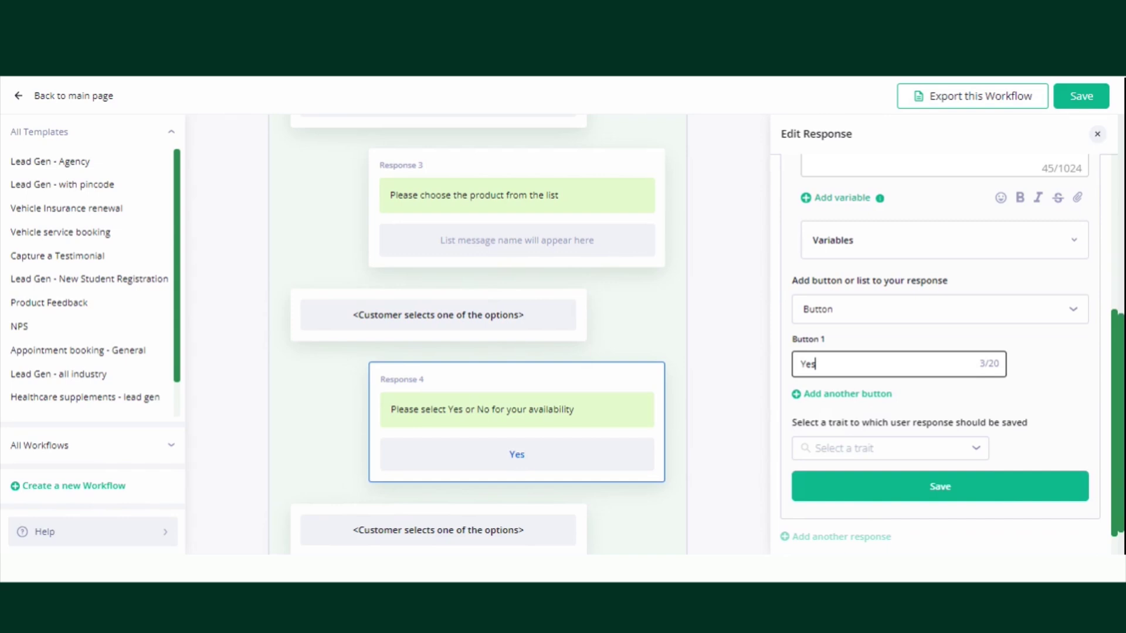
{"action": "left_click", "coordinate": [848, 395]}
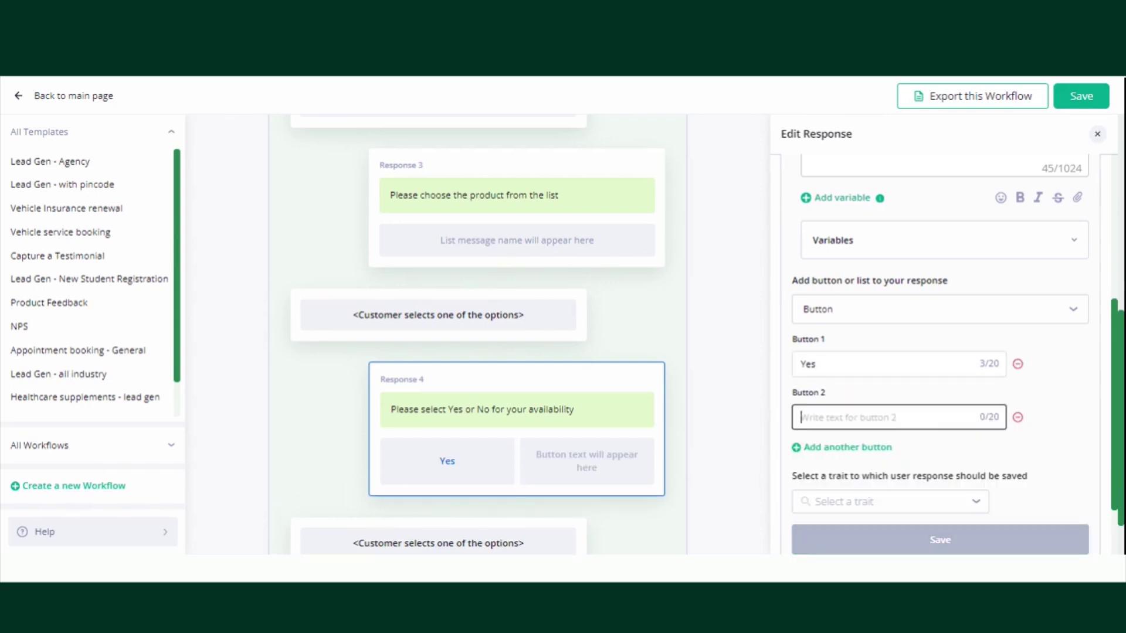
{"action": "type", "text": "No"}
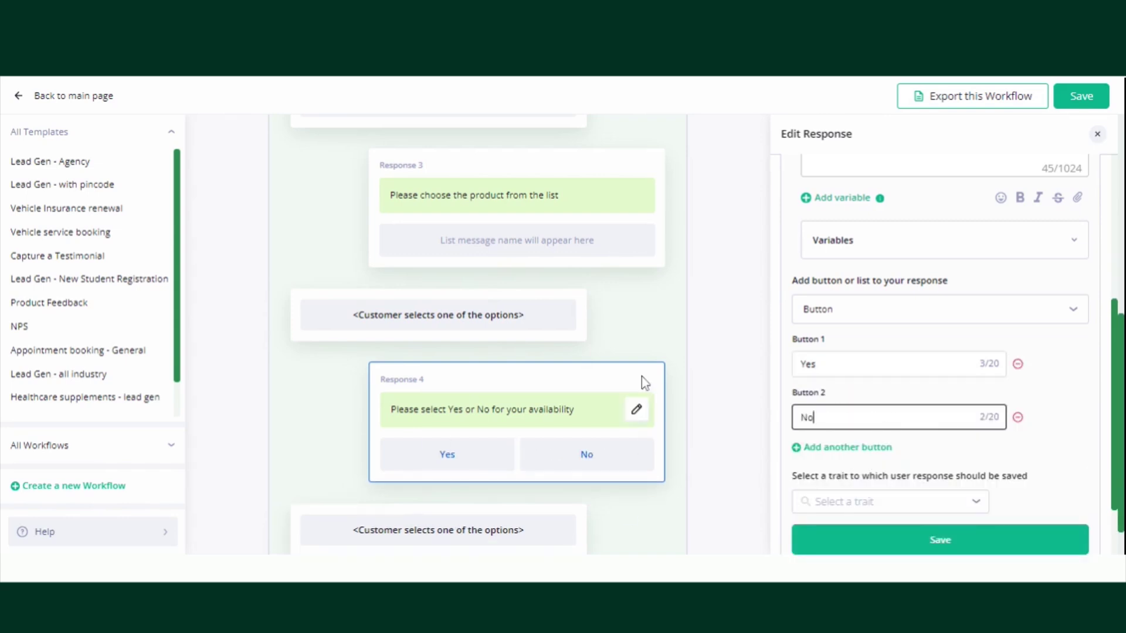
{"action": "scroll", "coordinate": [938, 411], "scroll_direction": "down", "scroll_amount": 1}
{"action": "left_click", "coordinate": [853, 483]}
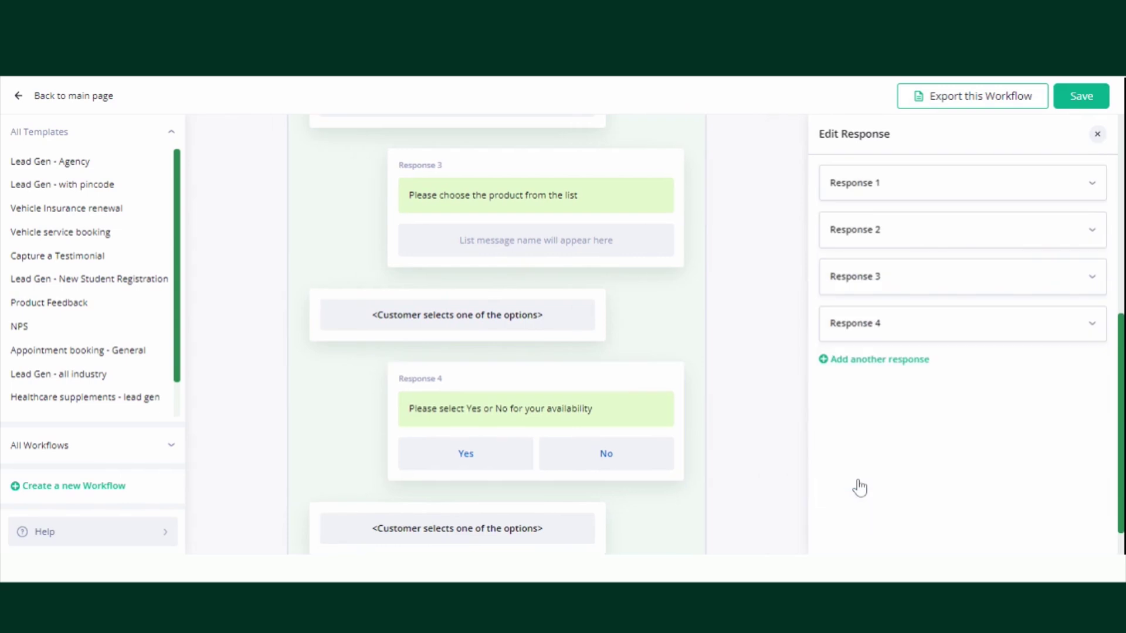
- Save the workflow, then return to the Custom Auto Reply list
{"action": "left_click", "coordinate": [1080, 98]}
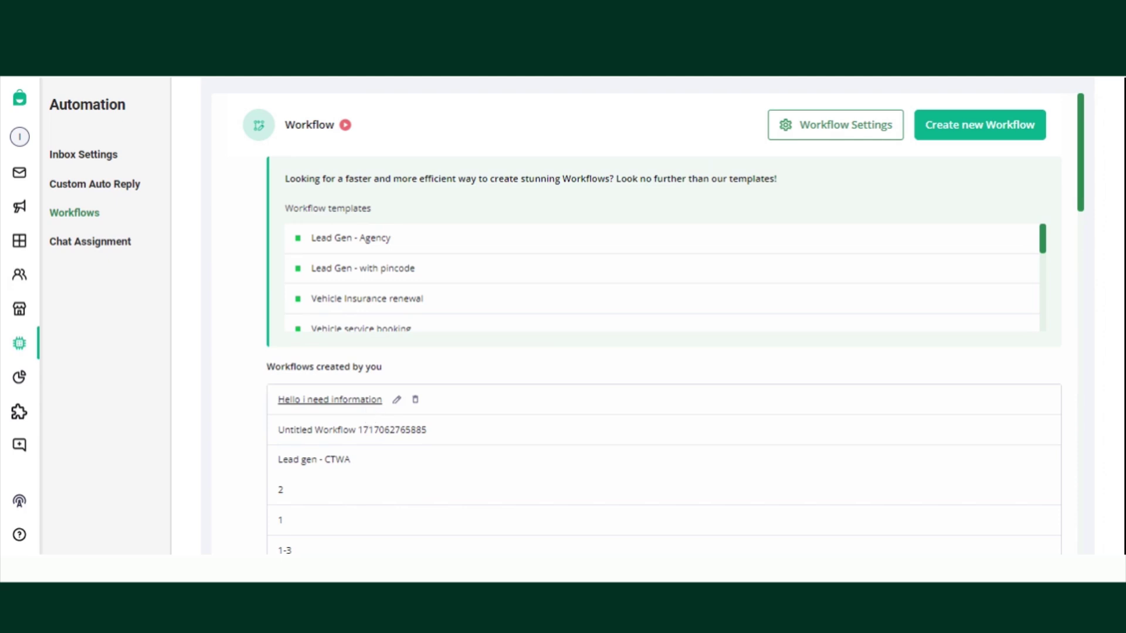
{"action": "left_click", "coordinate": [111, 186]}
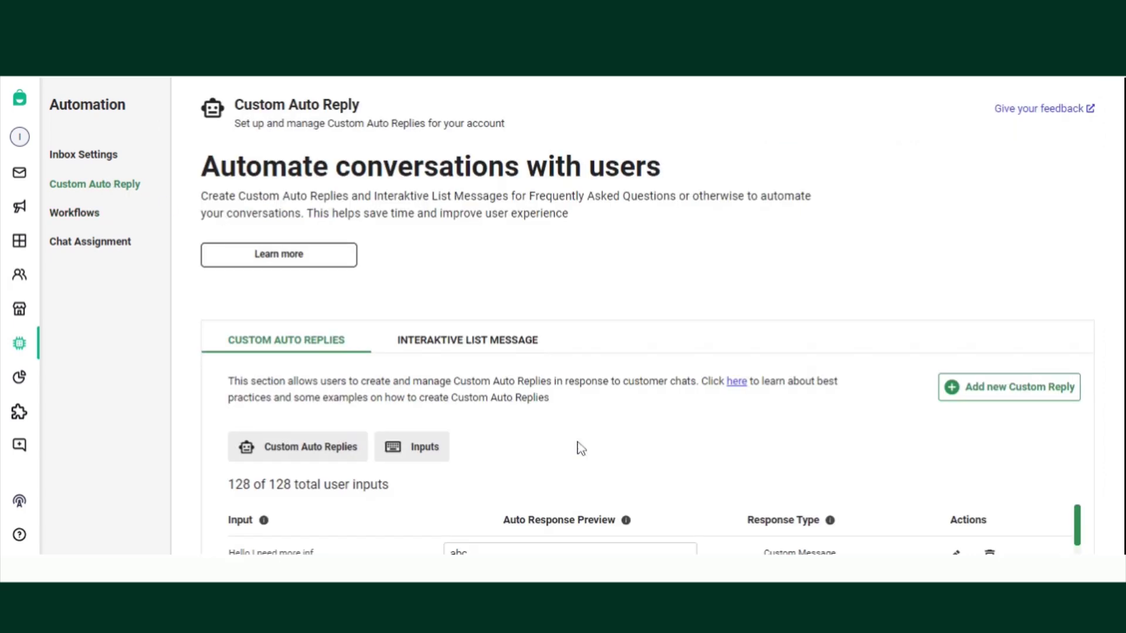
{"action": "scroll", "coordinate": [528, 410], "scroll_direction": "down", "scroll_amount": 4}
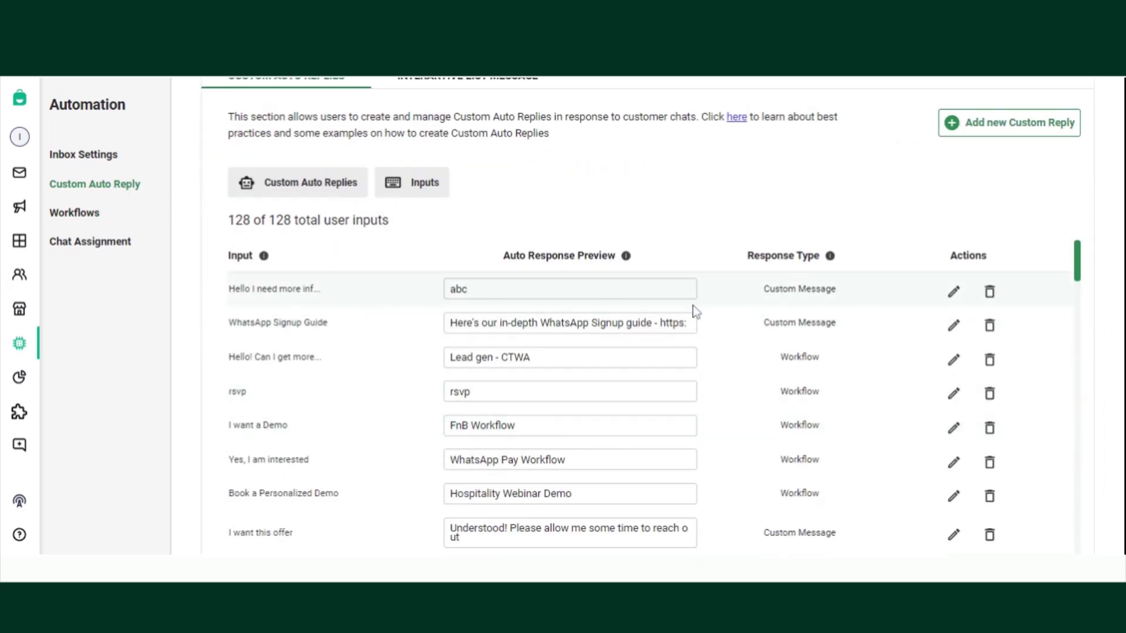
- Set the 'Hello I need more information' auto reply's response type to the 'Hello i need information' workflow and save
{"action": "left_click", "coordinate": [953, 291]}
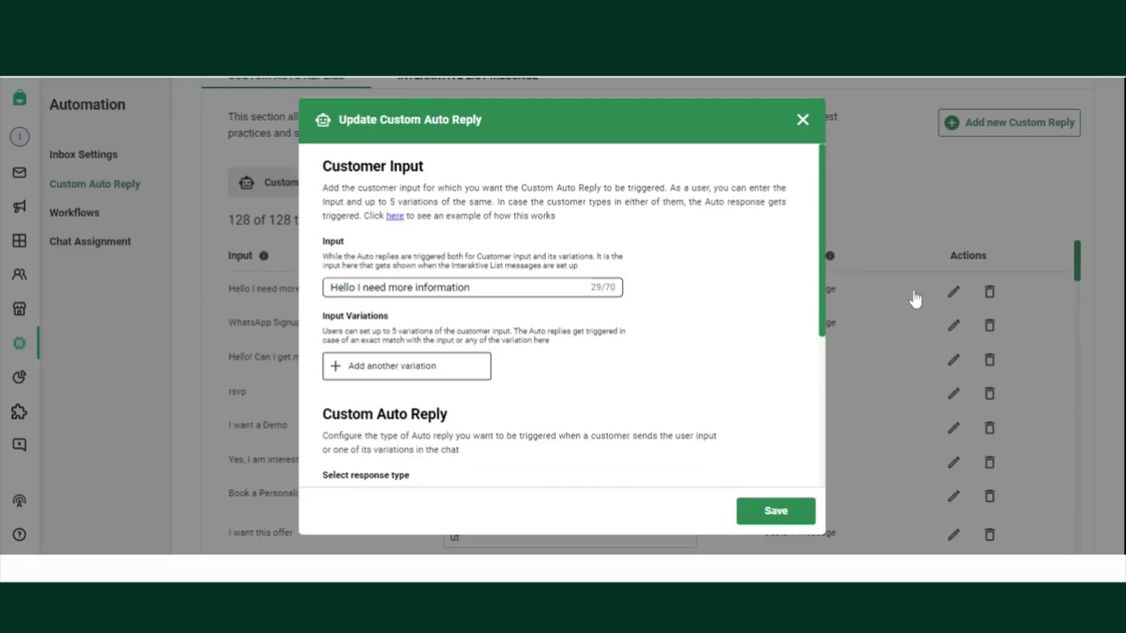
{"action": "scroll", "coordinate": [692, 295], "scroll_direction": "down", "scroll_amount": 5}
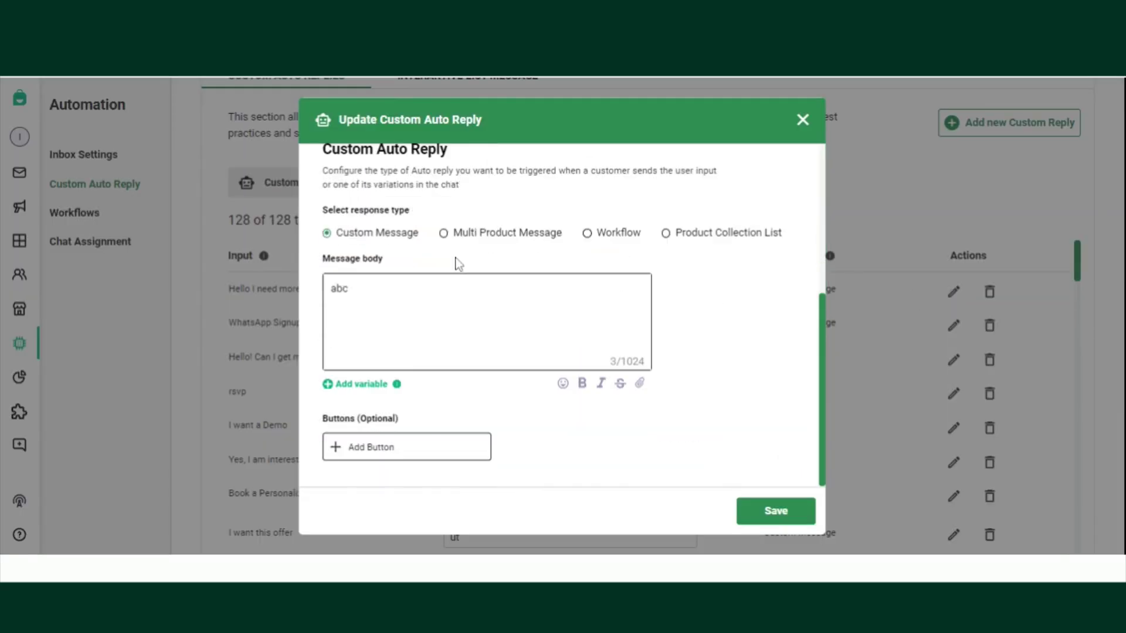
{"action": "left_click", "coordinate": [588, 234]}
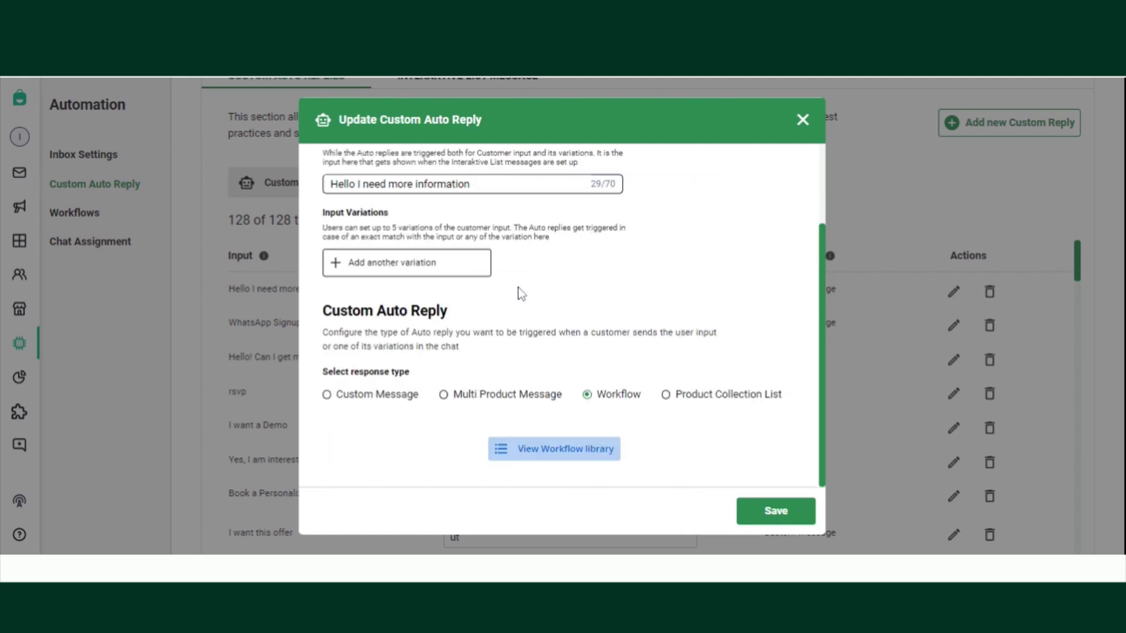
{"action": "left_click", "coordinate": [567, 450]}
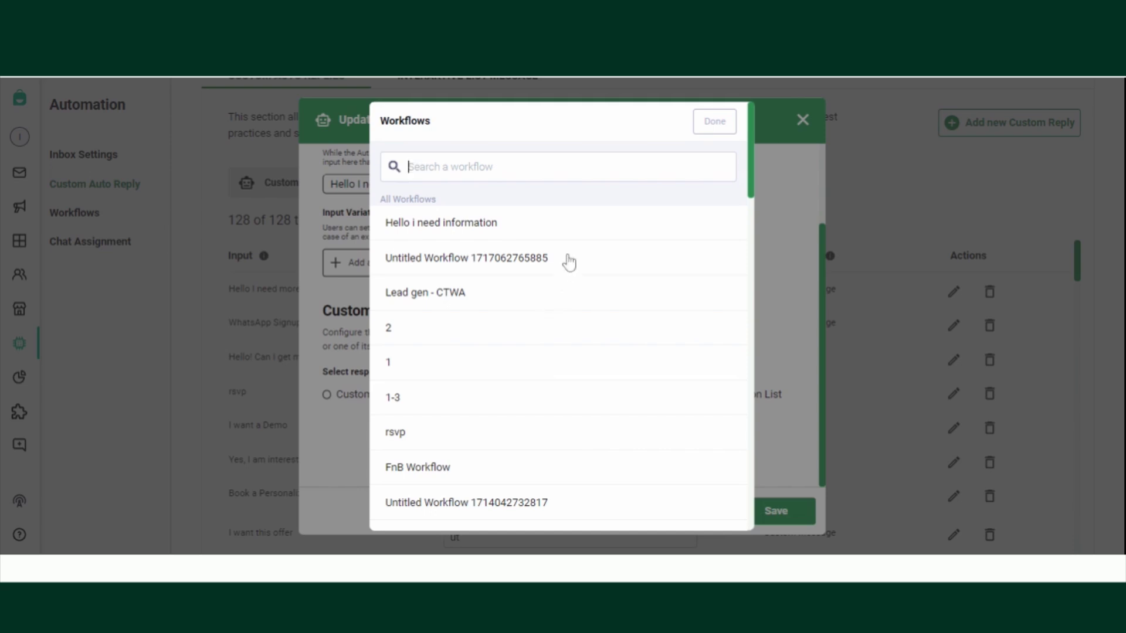
{"action": "left_click", "coordinate": [504, 229]}
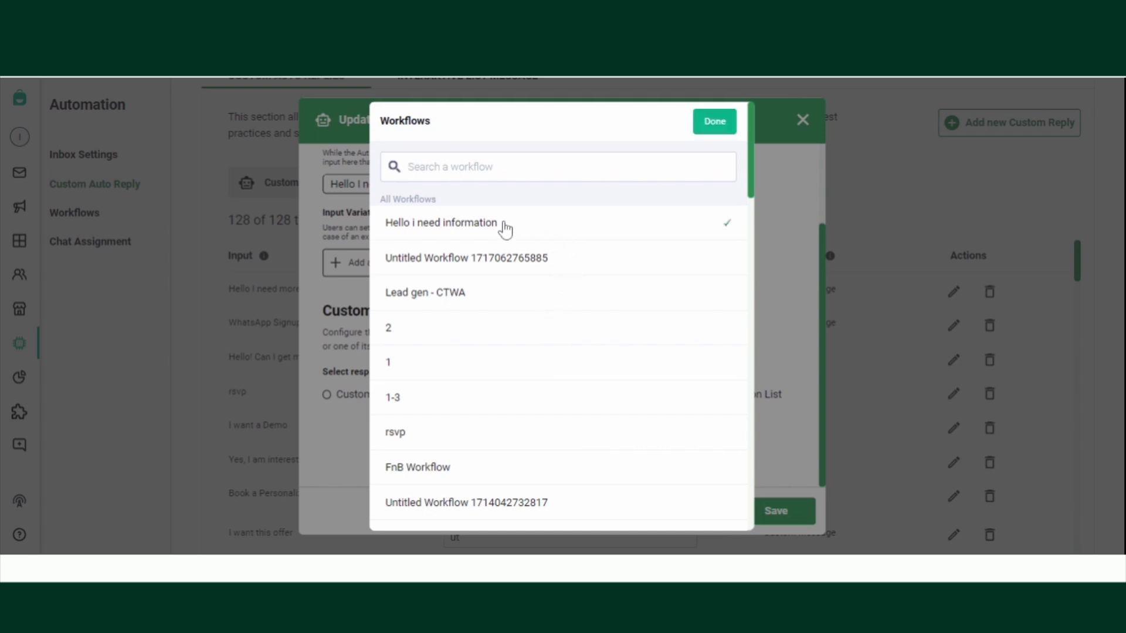
{"action": "left_click", "coordinate": [713, 121]}
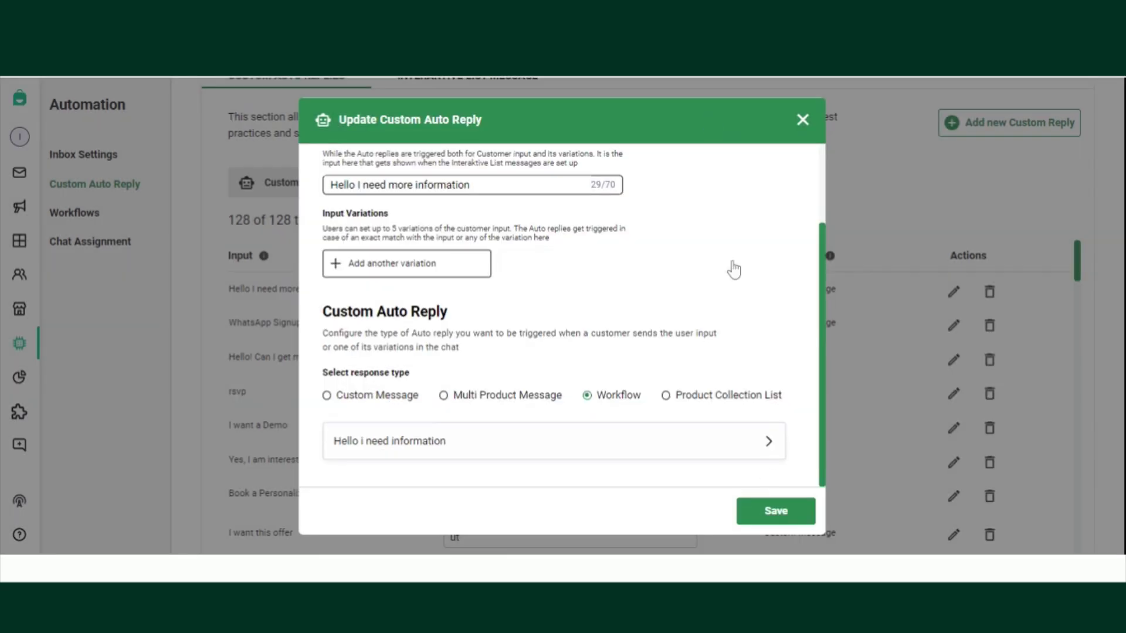
{"action": "left_click", "coordinate": [775, 510]}
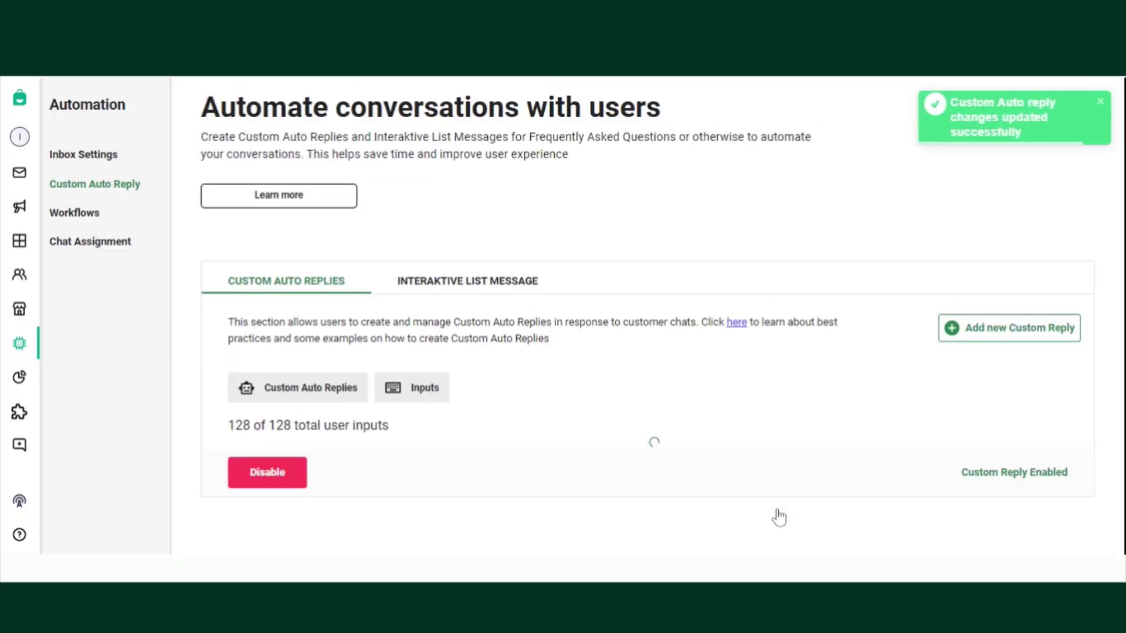
{"action": "scroll", "coordinate": [778, 517], "scroll_direction": "down", "scroll_amount": 3}
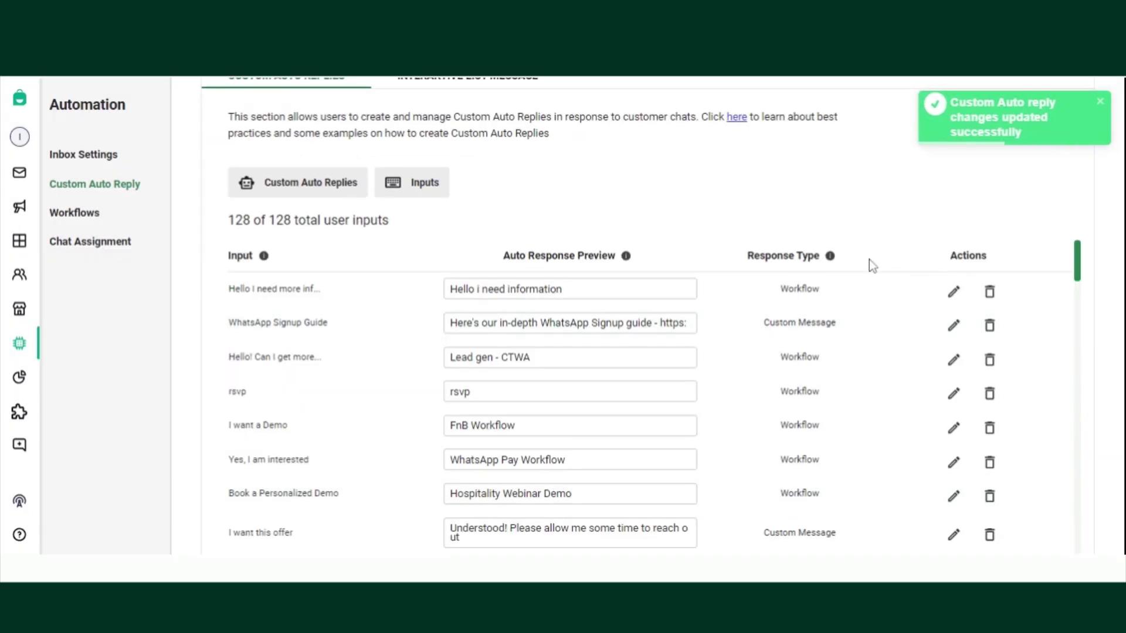